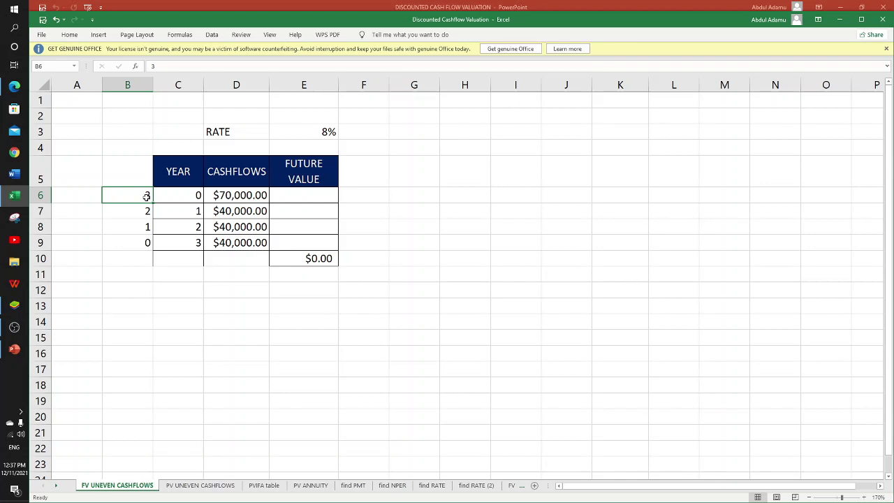
# Label the periods column beside the YEAR column with the heading "t" in cell B5.
pyautogui.click(137, 176)
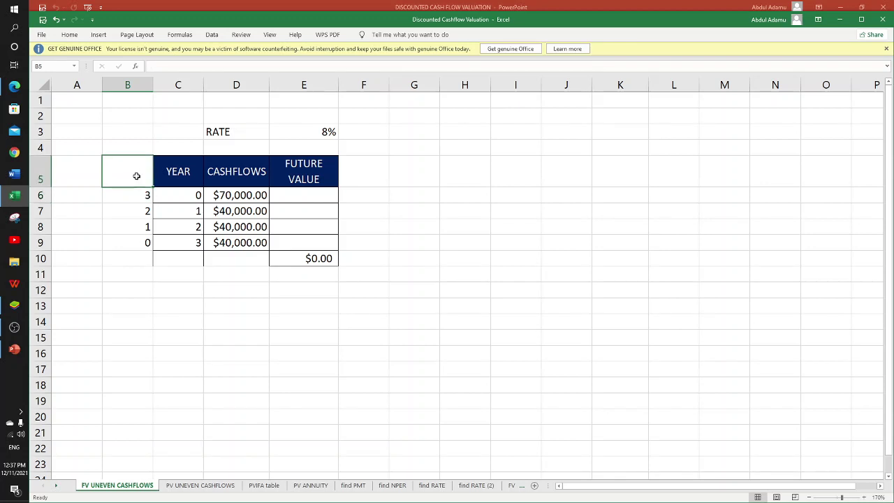
pyautogui.write('t')
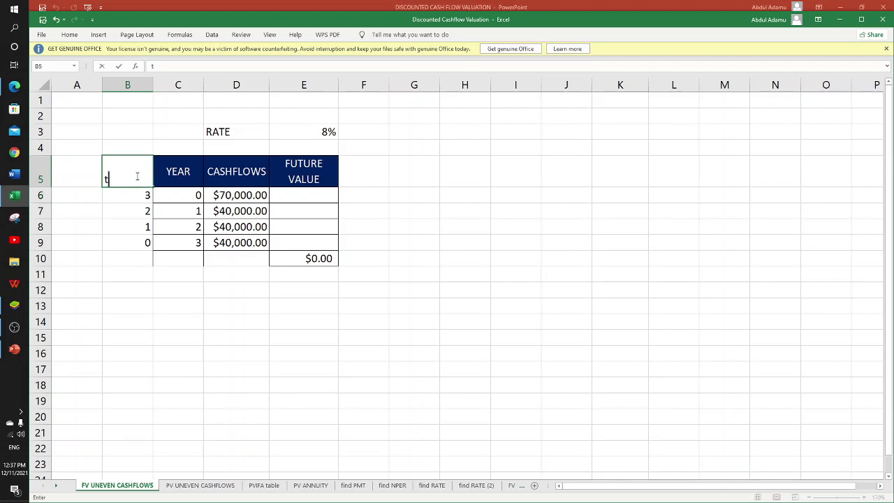
pyautogui.press('Return')
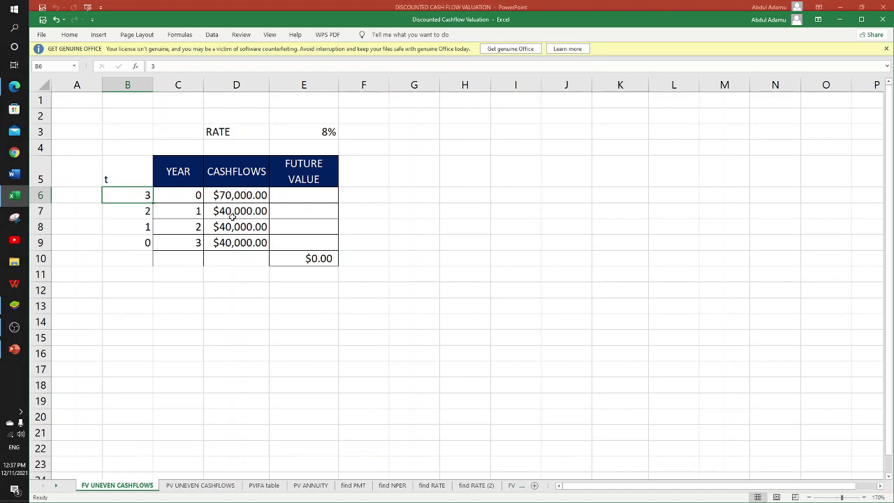
pyautogui.click(223, 212)
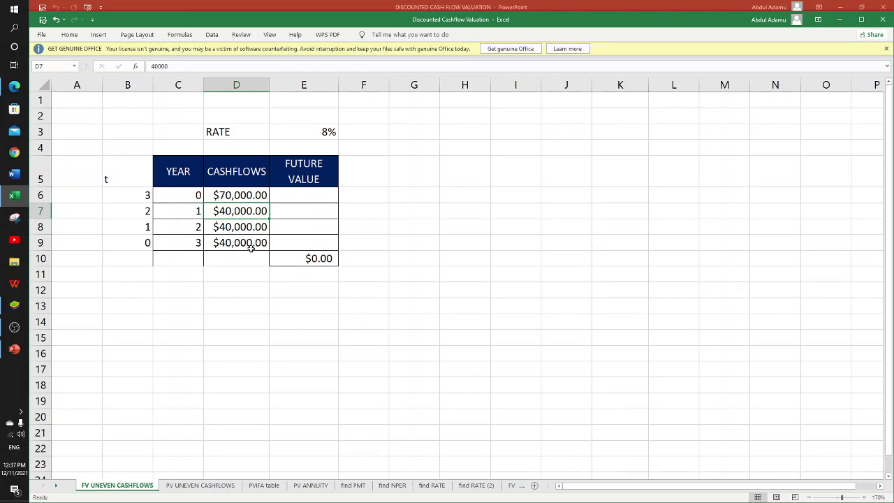
pyautogui.click(298, 196)
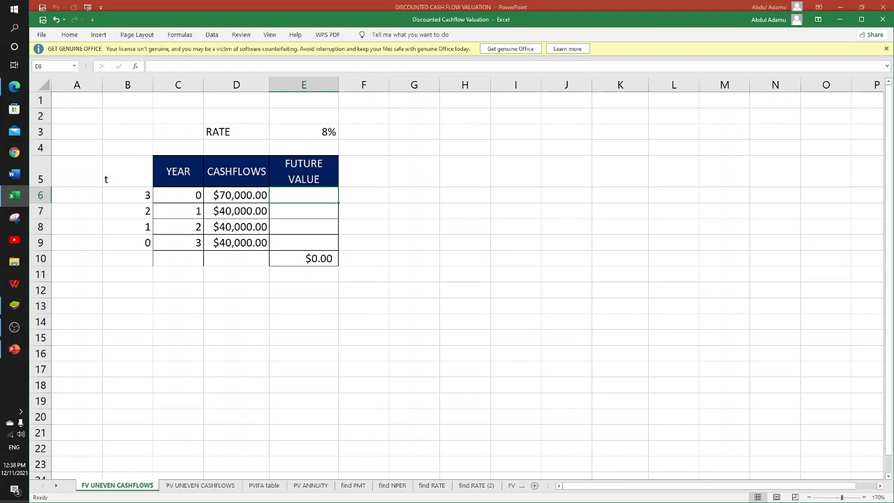
pyautogui.click(425, 229)
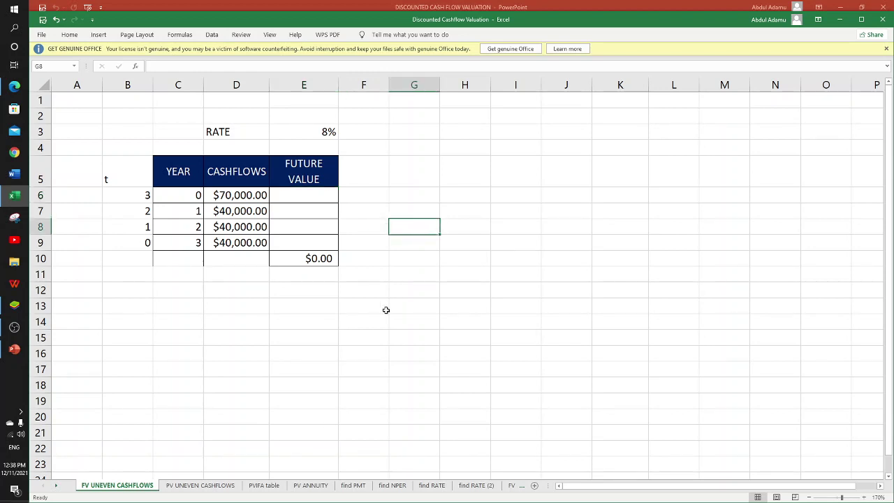
# Enter =FV($E$3,B6,,D6) in E6 to compute the future value of the year 0 cash flow.
pyautogui.scroll(5, 385, 317)
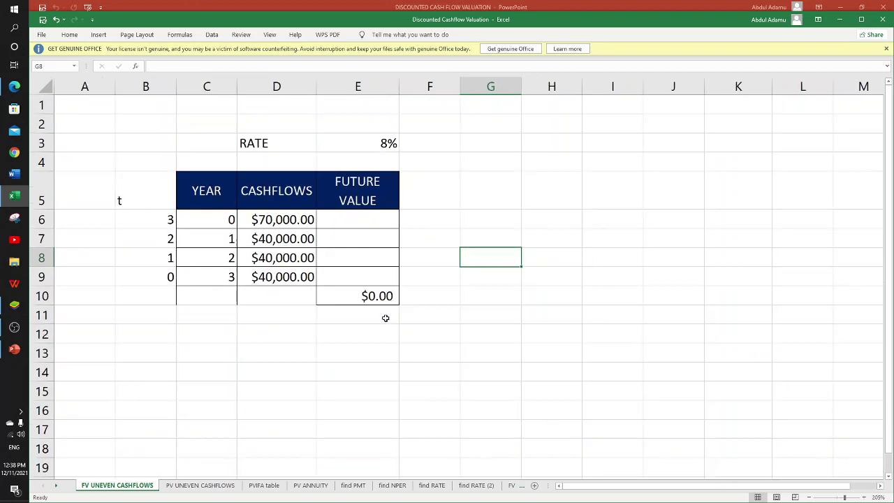
pyautogui.scroll(1, 386, 318)
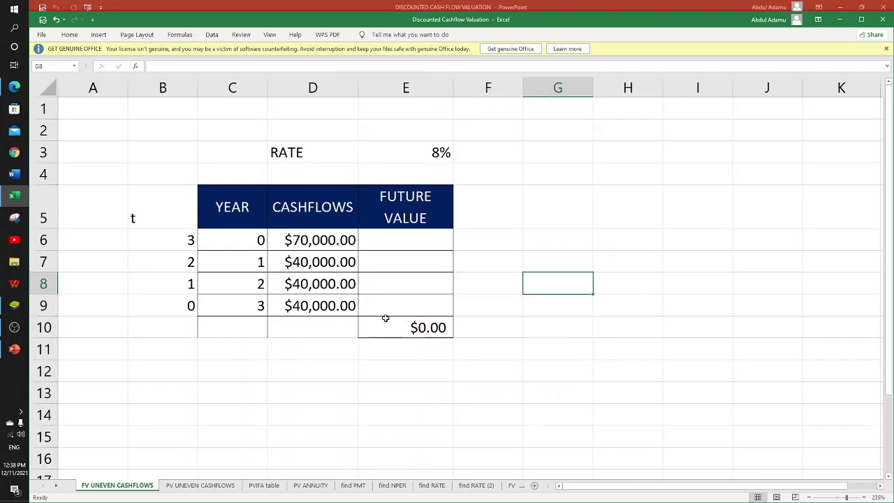
pyautogui.click(380, 237)
pyautogui.write('=')
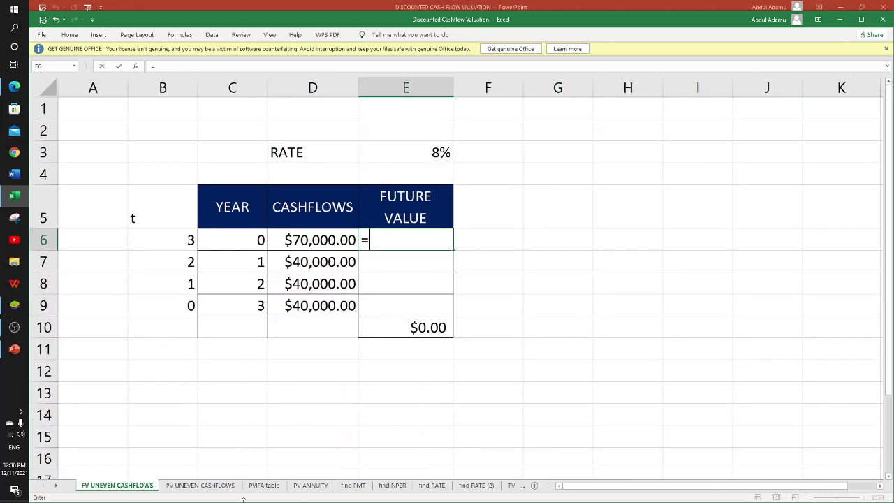
pyautogui.write('FV(')
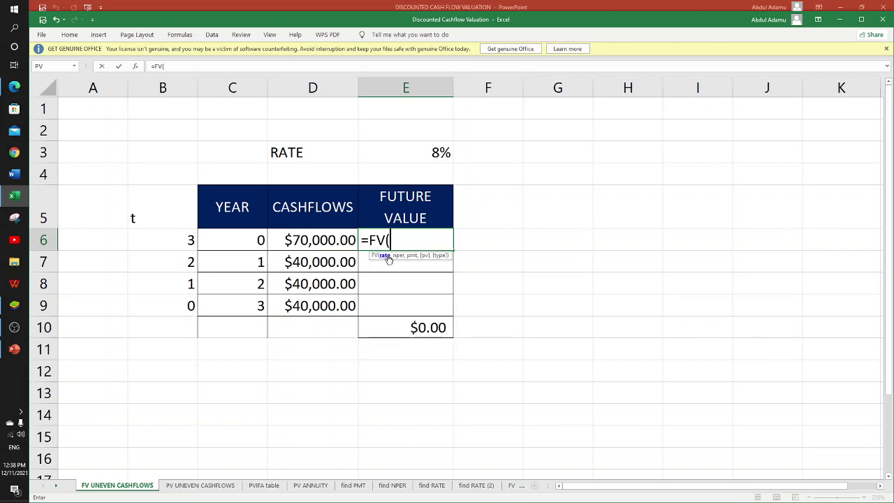
pyautogui.click(434, 151)
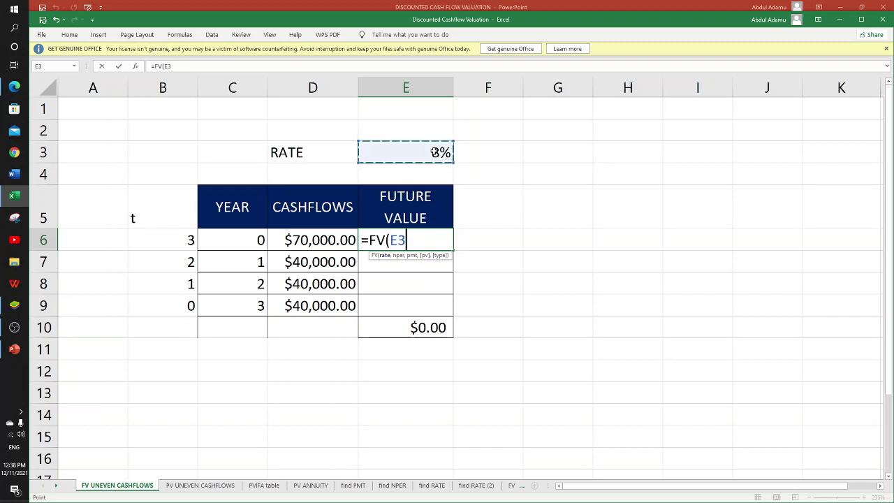
pyautogui.press('F4')
pyautogui.write(',')
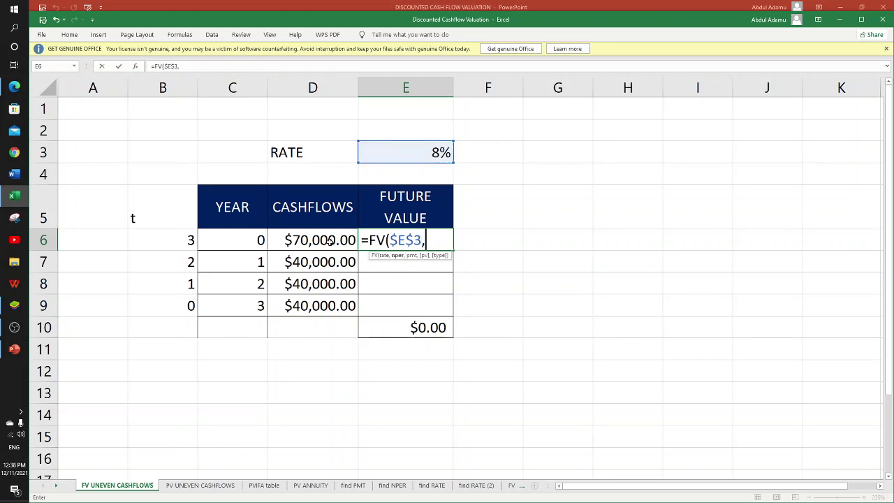
pyautogui.click(177, 240)
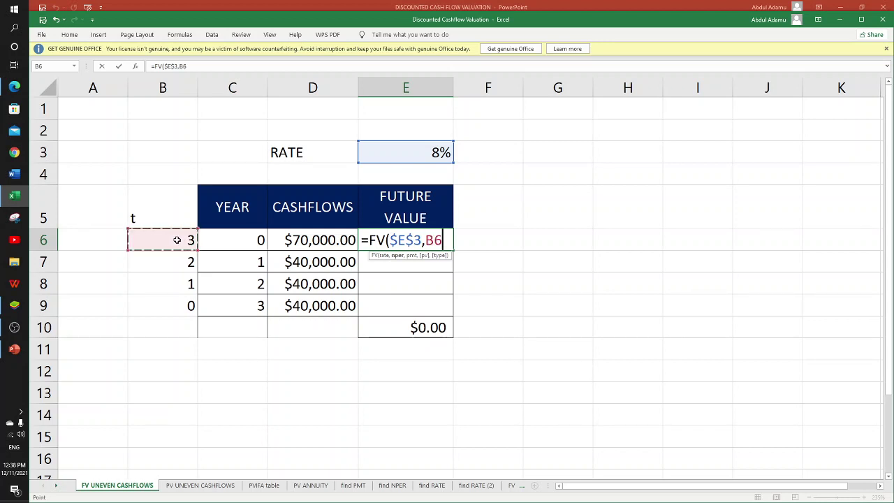
pyautogui.write(',')
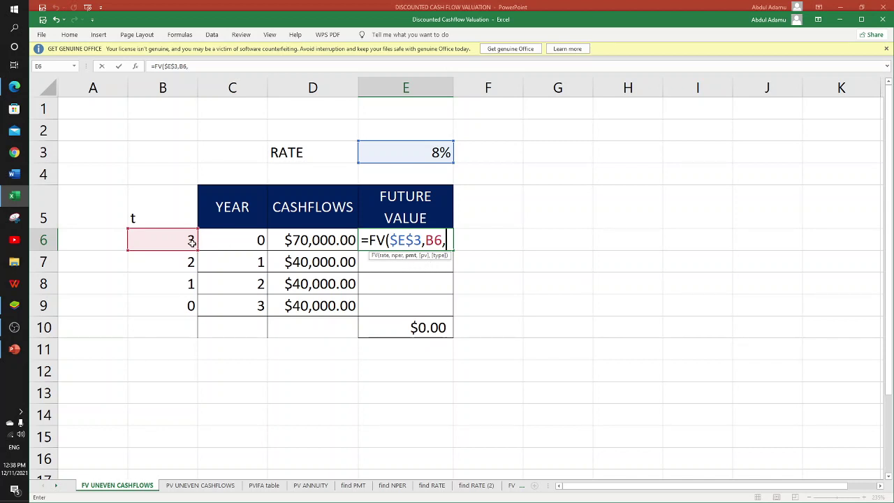
pyautogui.write(',')
pyautogui.click(316, 240)
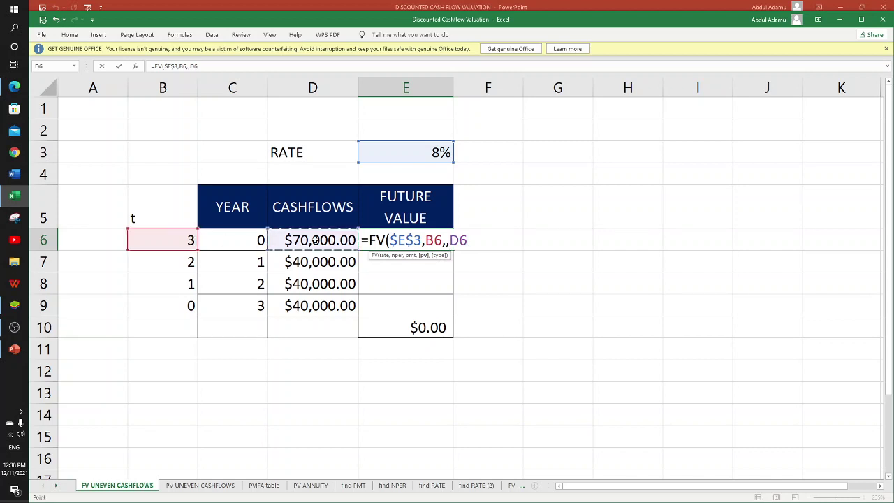
pyautogui.write(')')
pyautogui.press('Return')
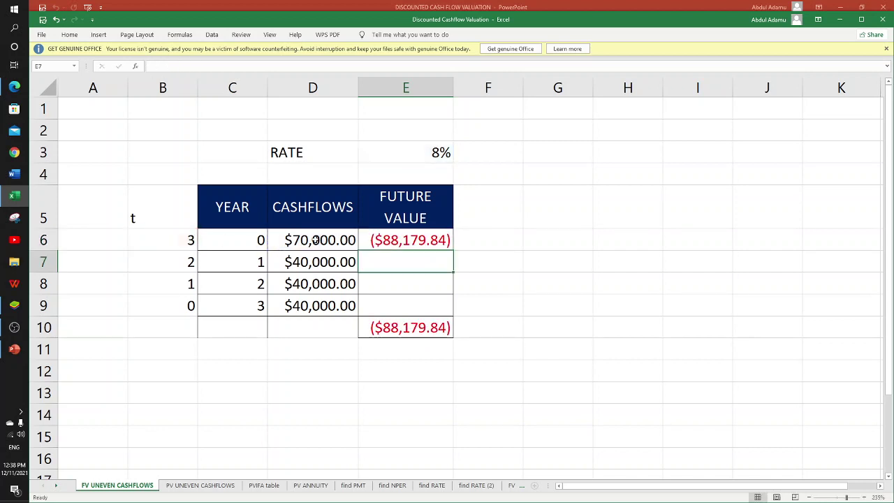
# Negate the present value argument in E6 so the formula reads =FV($E$3,B6,,-D6).
pyautogui.click(396, 242)
pyautogui.doubleClick(396, 241)
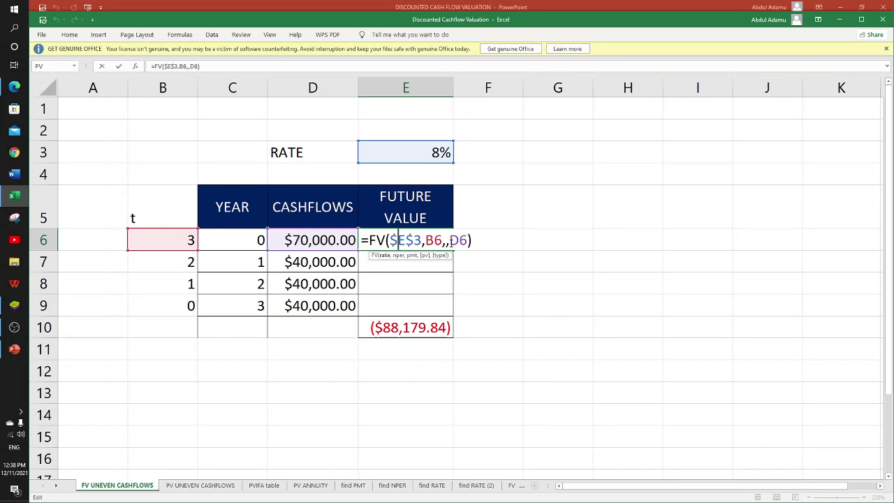
pyautogui.click(450, 241)
pyautogui.write('-')
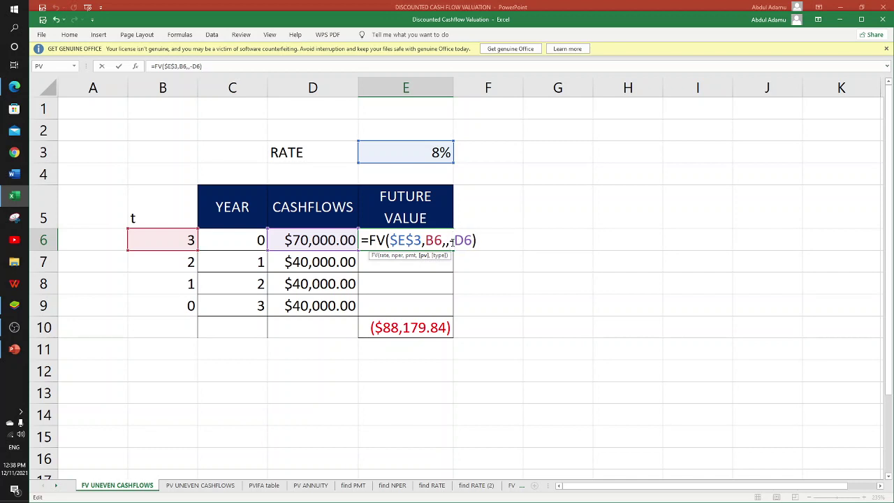
pyautogui.press('Return')
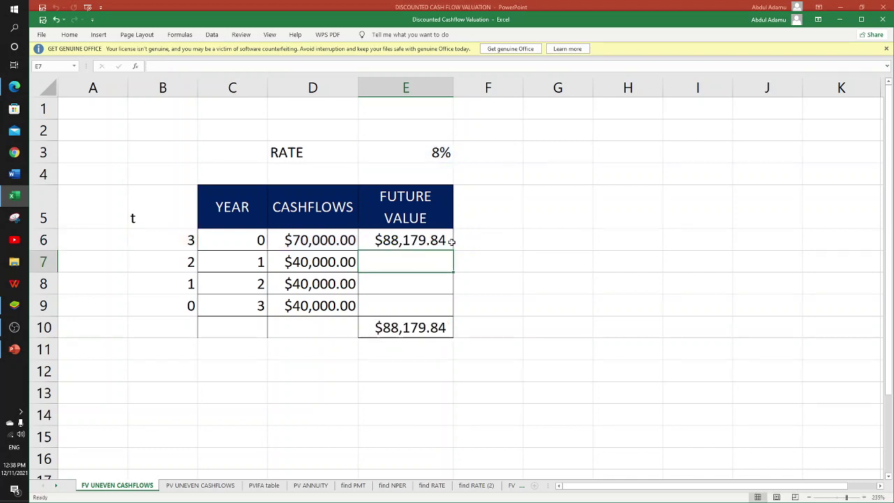
# Fill the future value formula from E6 down through E9 for the remaining years.
pyautogui.click(391, 237)
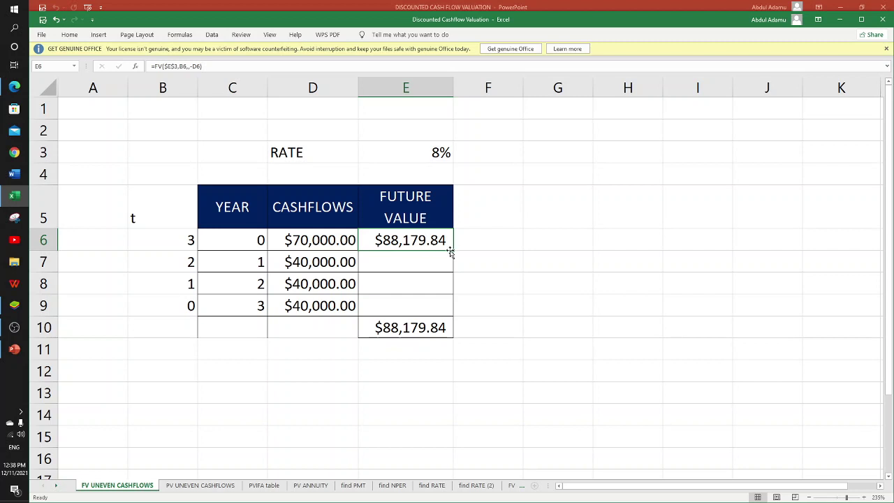
pyautogui.moveTo(452, 252); pyautogui.dragTo(452, 309)
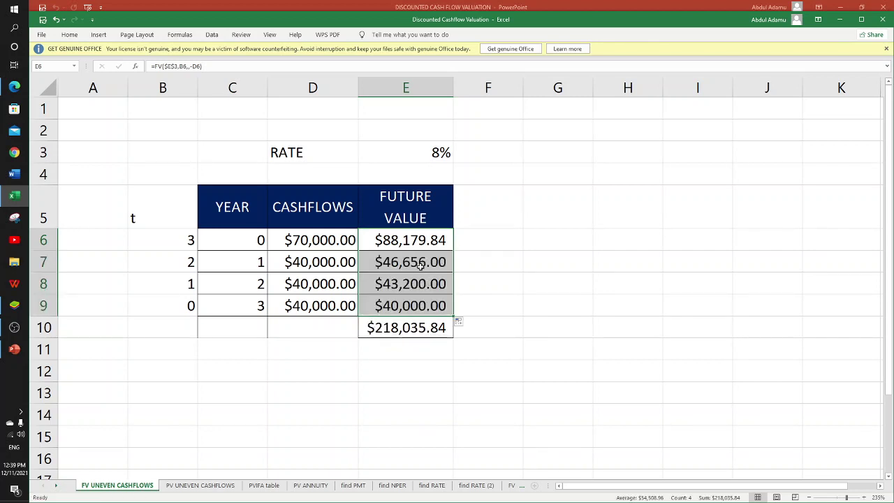
pyautogui.click(307, 262)
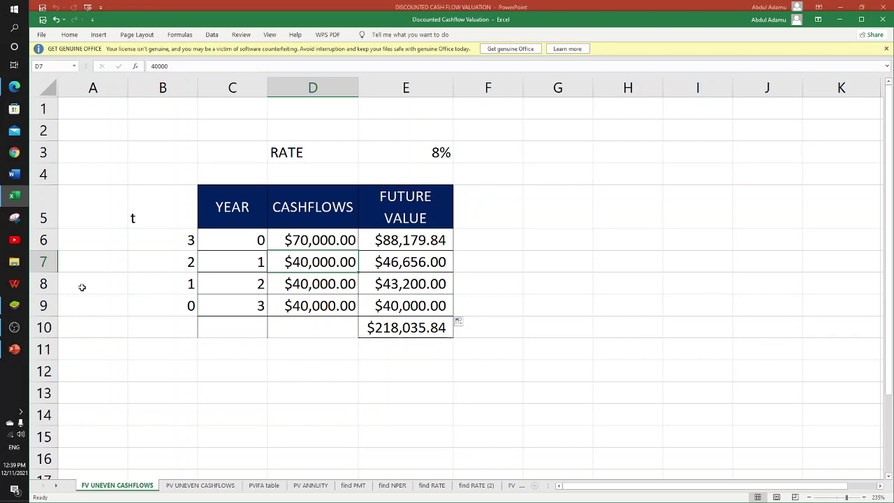
# Switch to the PowerPoint presentation and go through slides 5 and 6 to the player's contract exercise on slide 7.
pyautogui.click(14, 349)
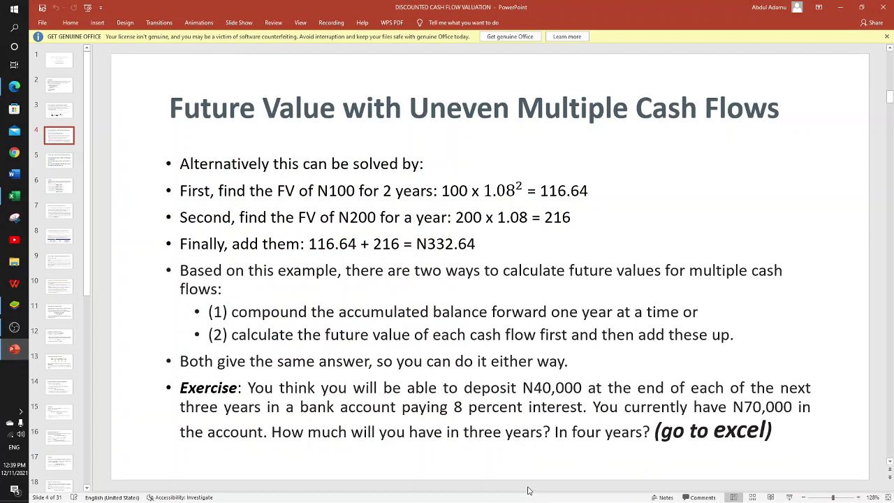
pyautogui.press('pagedown')
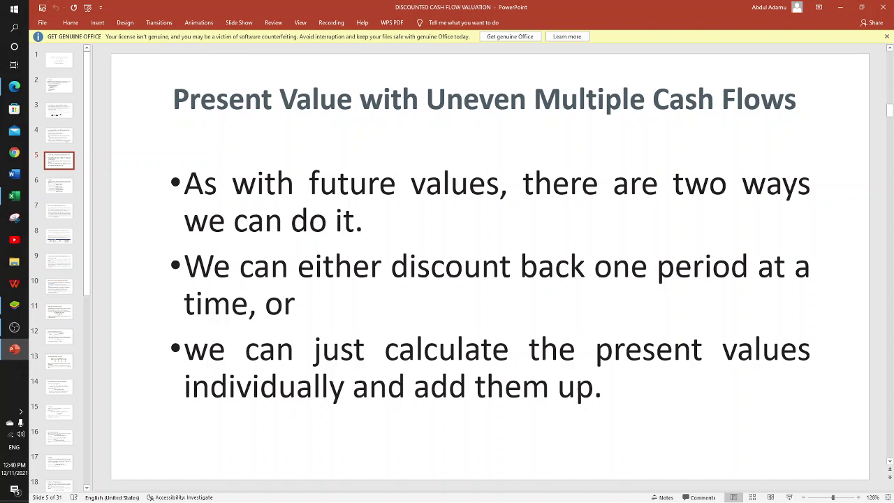
pyautogui.scroll(-1, 578, 344)
pyautogui.scroll(1, 577, 344)
pyautogui.scroll(-1, 511, 283)
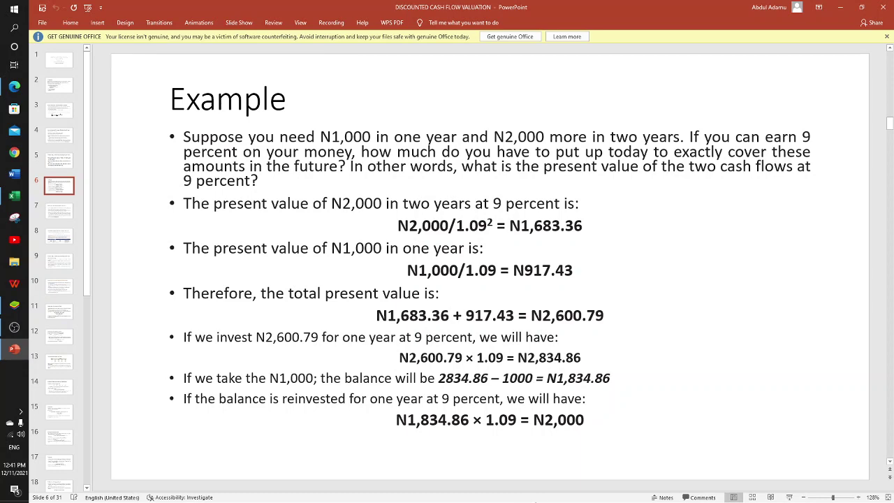
pyautogui.press('pagedown')
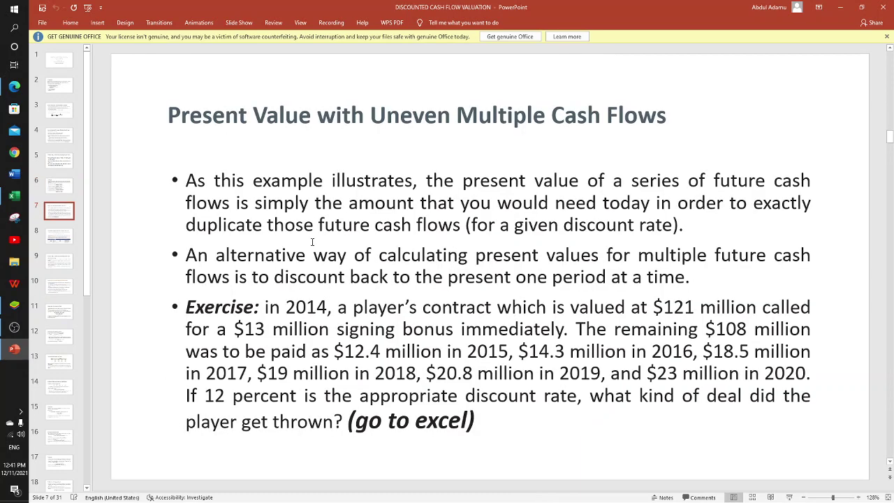
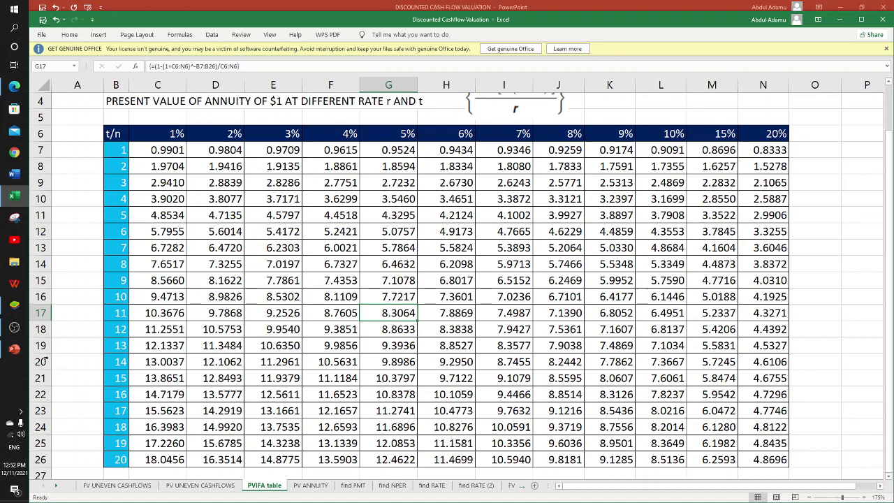
# Switch to PowerPoint, show slide 13, and compare its annuity factors with the PVIFA table sheet in Excel.
pyautogui.click(14, 349)
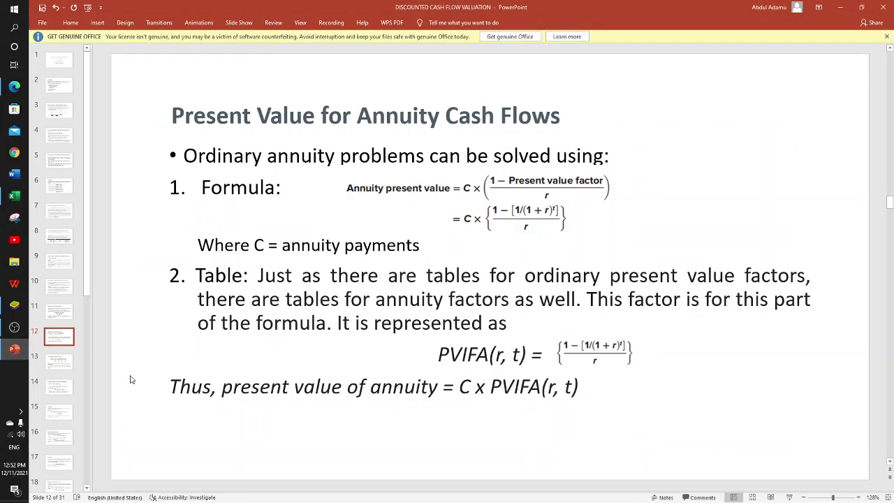
pyautogui.click(61, 366)
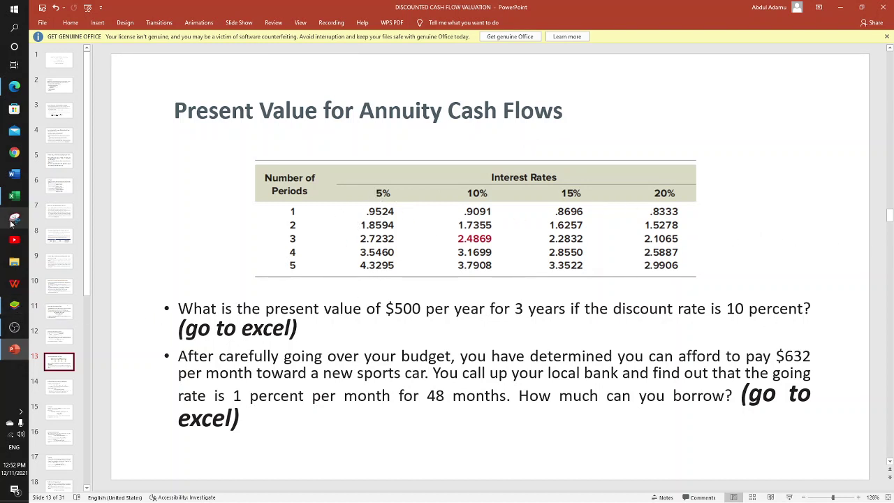
pyautogui.click(14, 196)
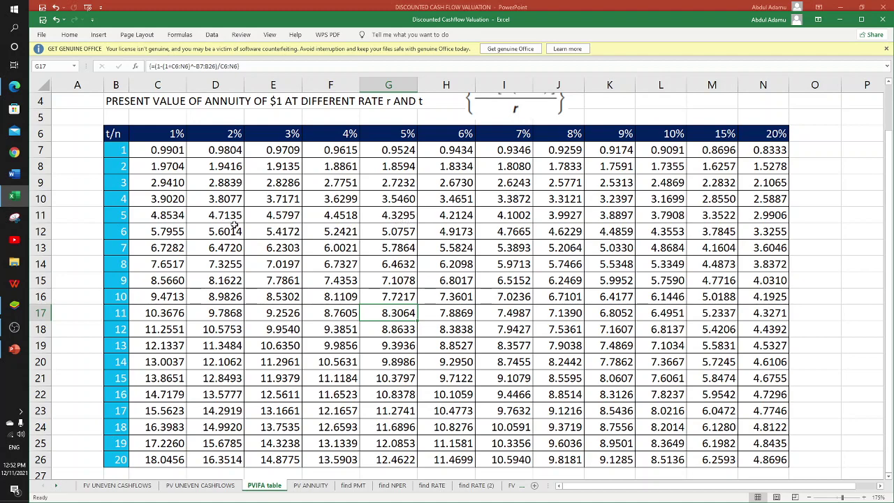
pyautogui.click(14, 349)
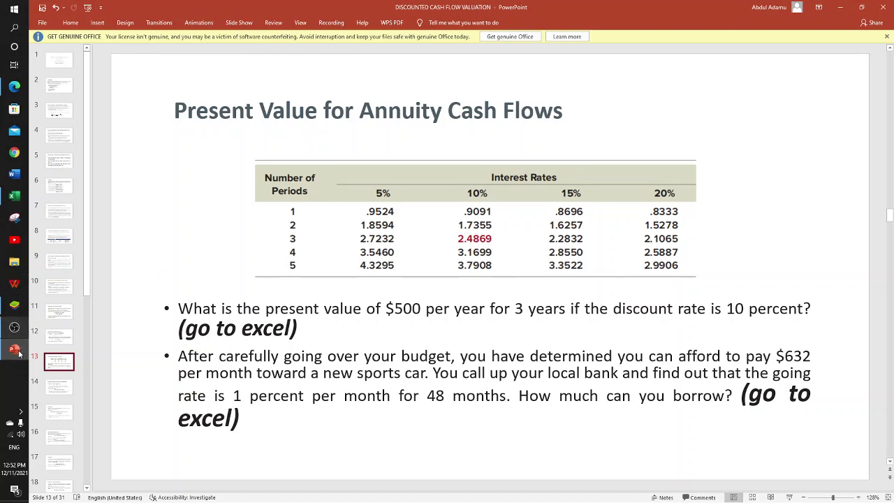
# Switch to Excel, open the PV ANNUITY sheet, and examine the r and t entries of the N500 exercise.
pyautogui.click(14, 195)
pyautogui.click(307, 486)
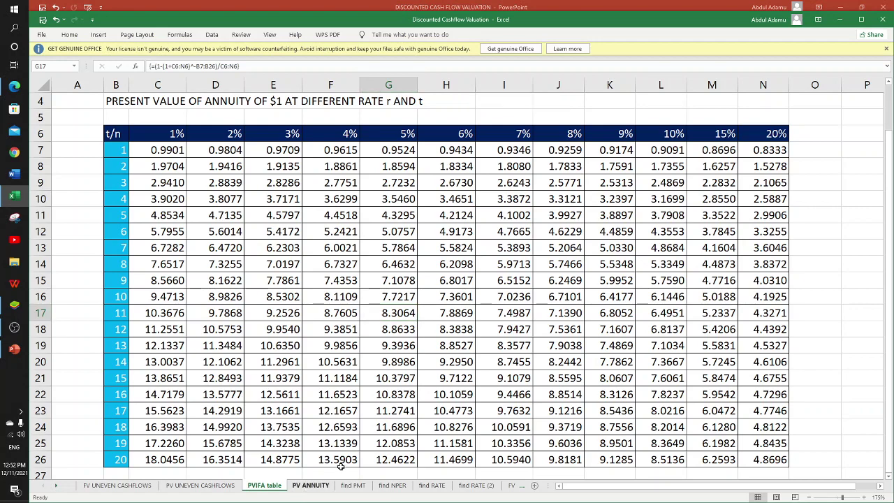
pyautogui.scroll(2, 304, 245)
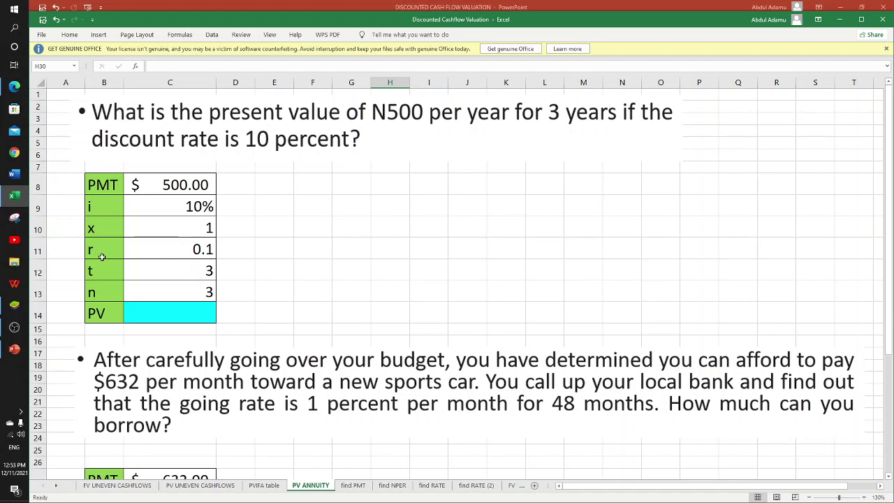
pyautogui.click(188, 249)
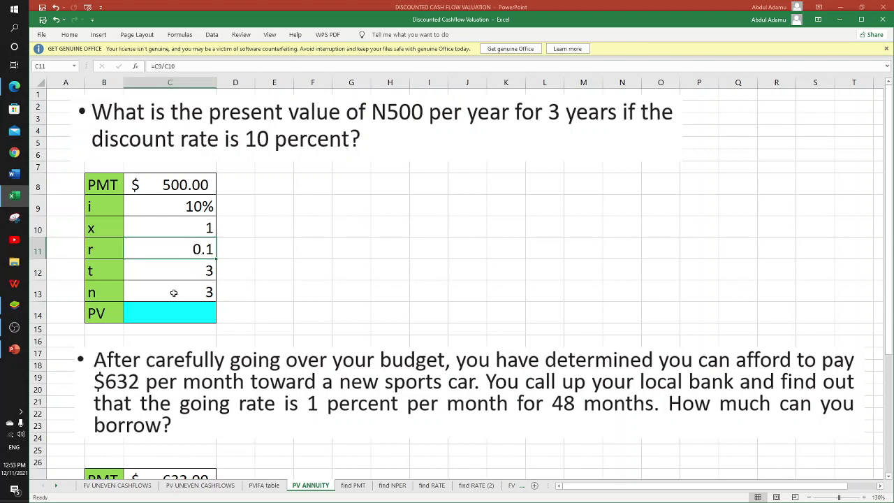
pyautogui.click(193, 270)
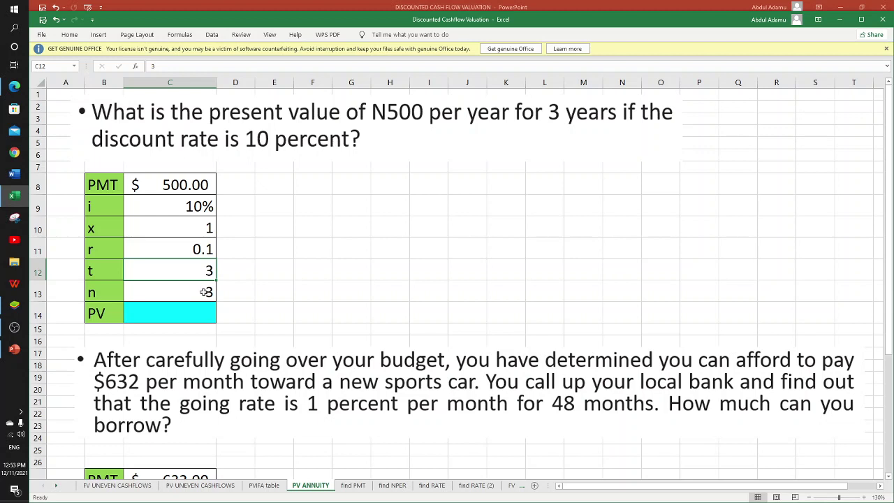
# Calculate the N500 annuity's present value in C14 with =PV(C11,C13,-C8,,0), using end-of-period payments.
pyautogui.click(173, 314)
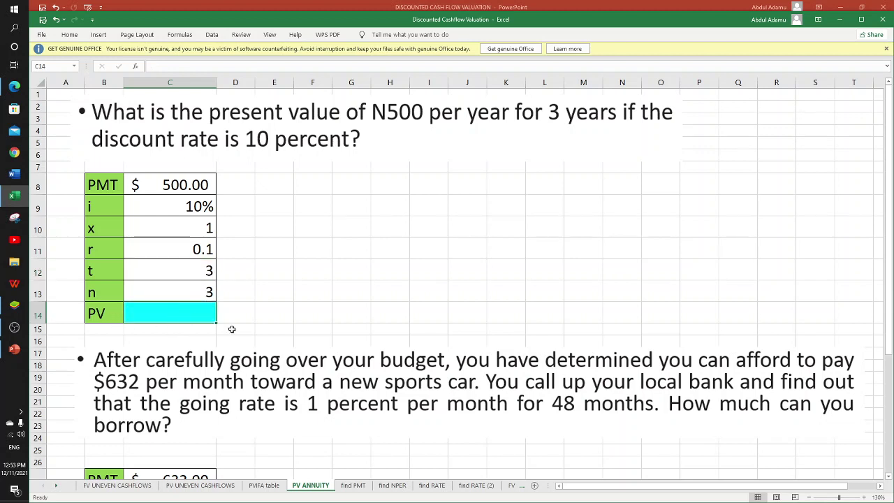
pyautogui.write('=')
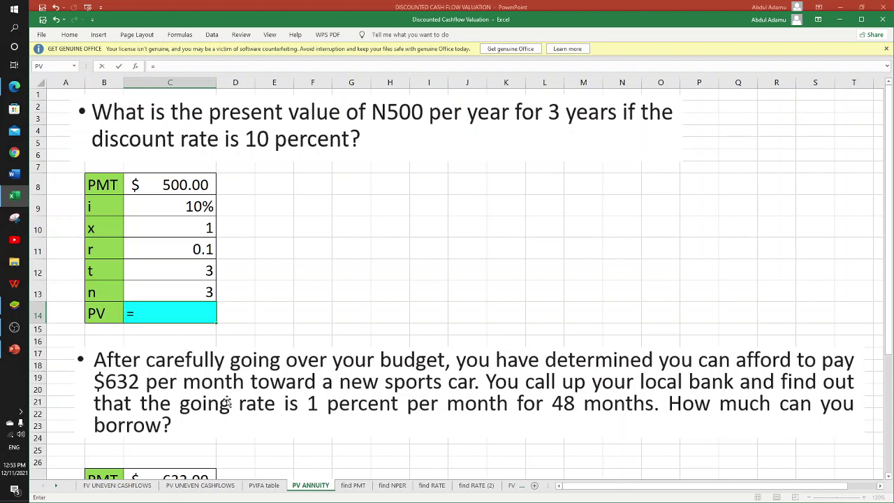
pyautogui.write('pv')
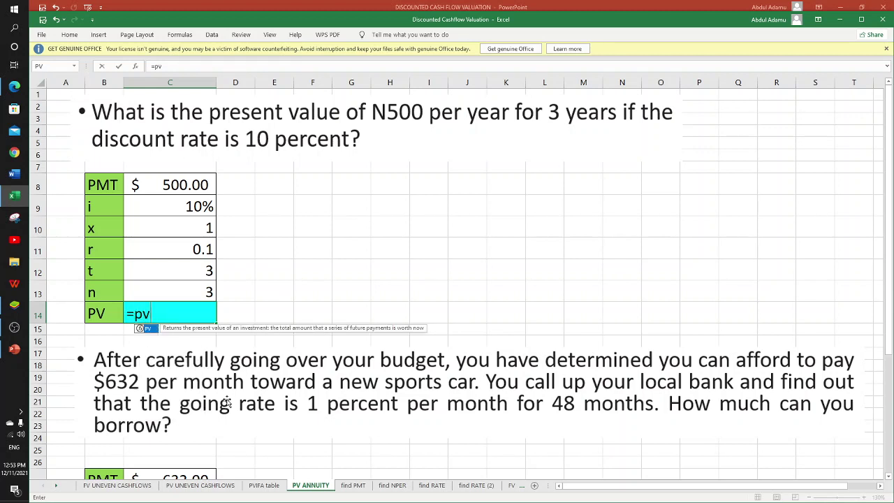
pyautogui.press('Tab')
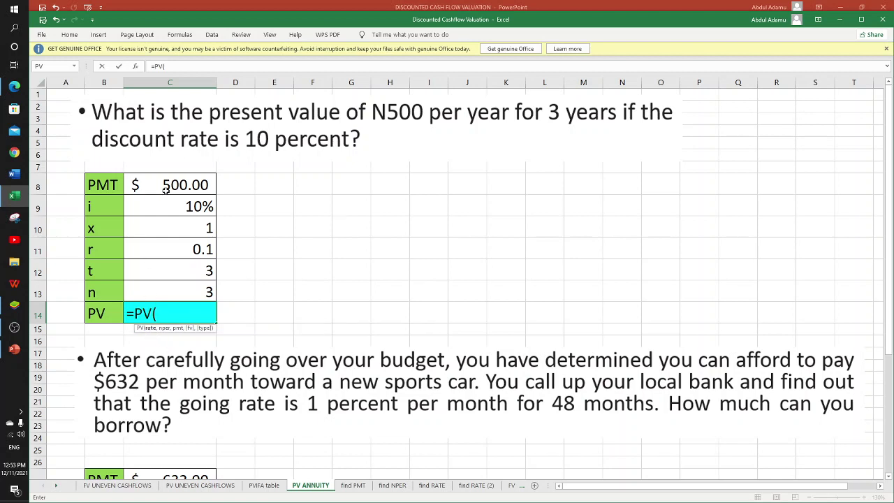
pyautogui.click(183, 249)
pyautogui.write(',')
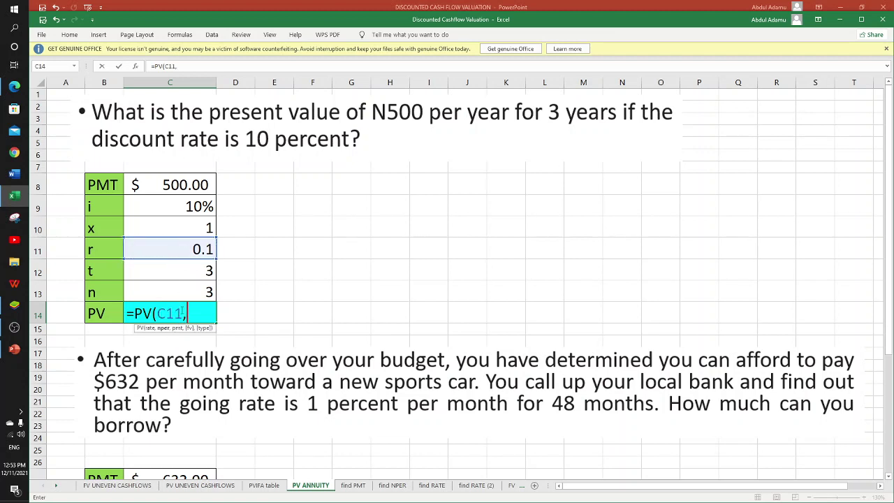
pyautogui.click(195, 292)
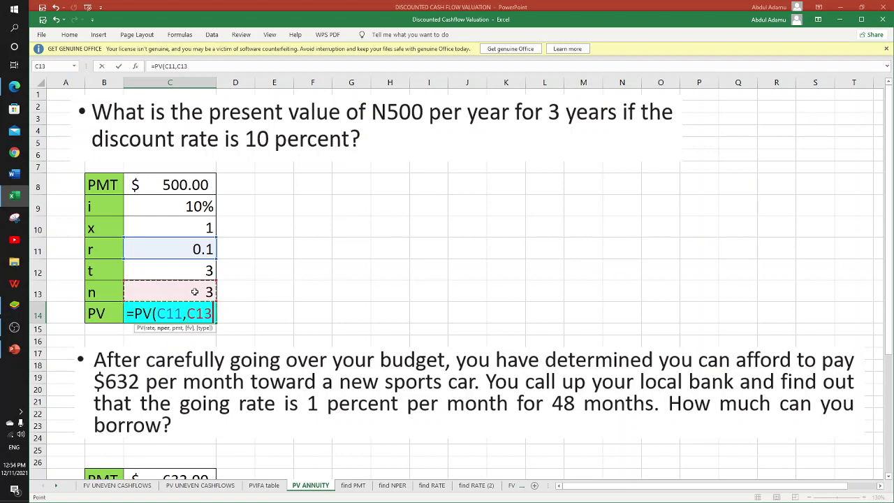
pyautogui.write(',')
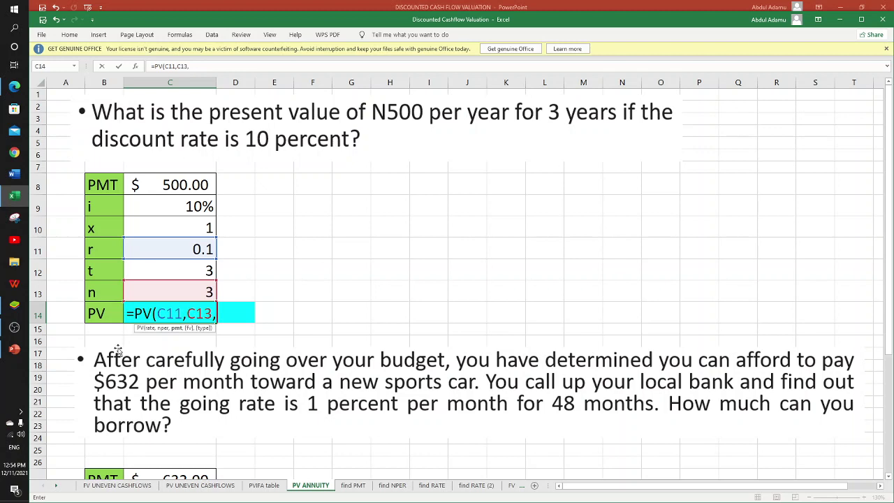
pyautogui.write('-')
pyautogui.click(160, 184)
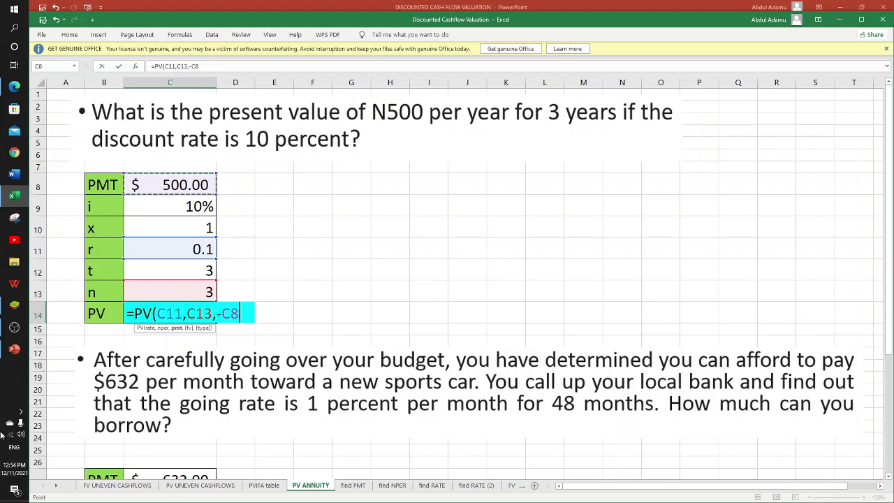
pyautogui.write(',')
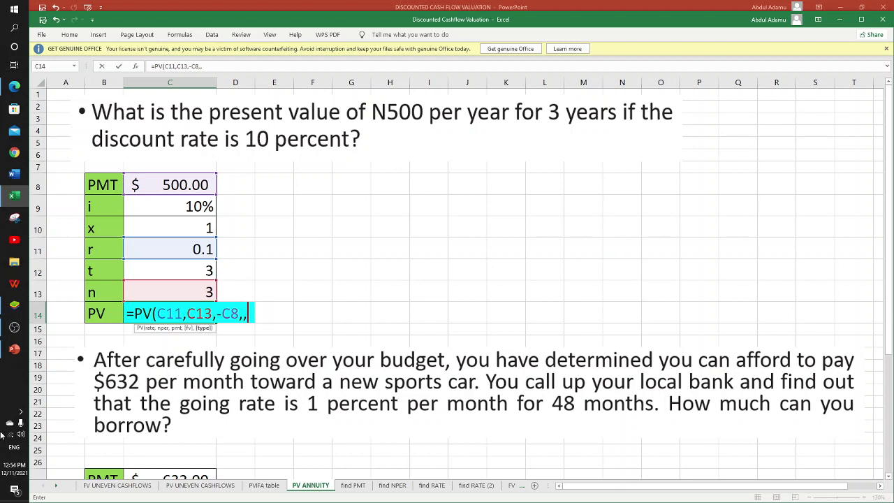
pyautogui.write(',')
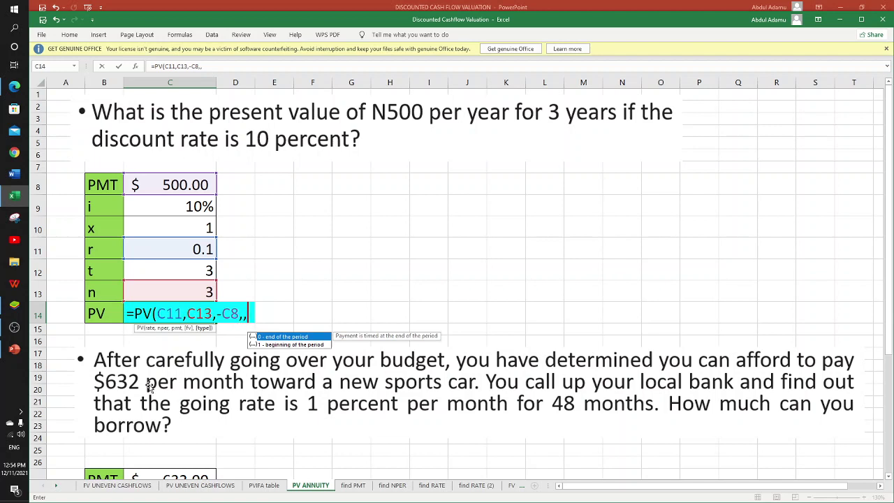
pyautogui.write('0')
pyautogui.press('Return')
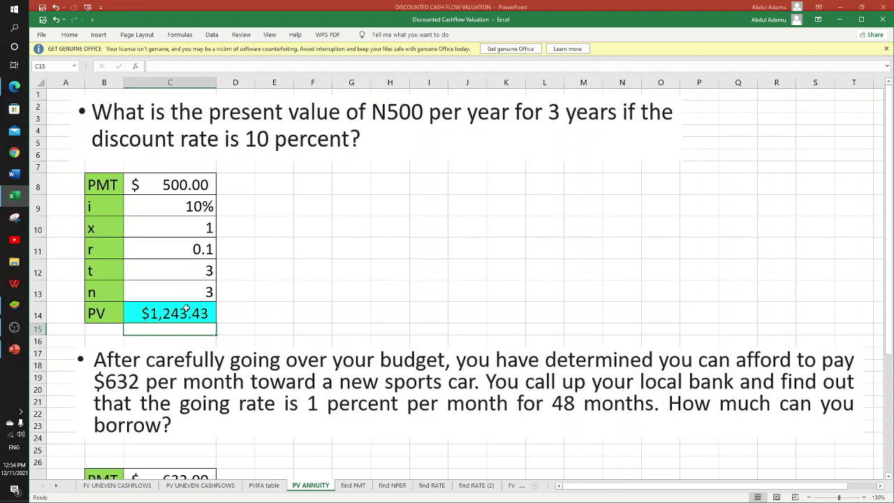
# Switch to PowerPoint and review the Present Value for Annuity Cash Flows slides from slide 11 through slide 13.
pyautogui.click(14, 348)
pyautogui.scroll(3, 343, 265)
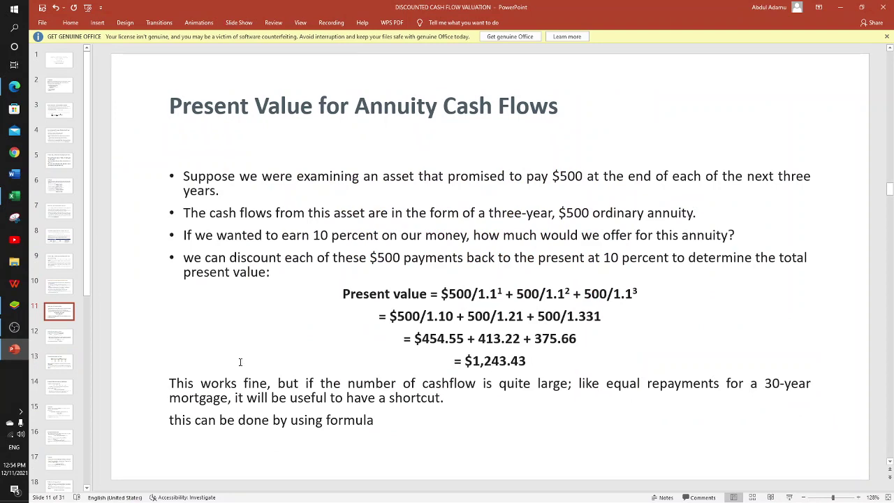
pyautogui.scroll(-1, 240, 362)
pyautogui.scroll(-1, 239, 362)
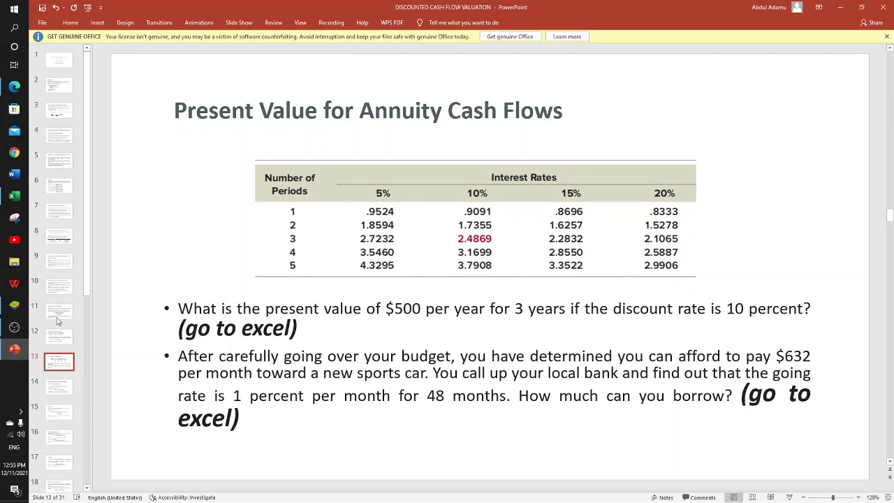
# Switch to the BA calculator and compute PV with PMT -500, N 3 and I/Y 10.
pyautogui.click(12, 311)
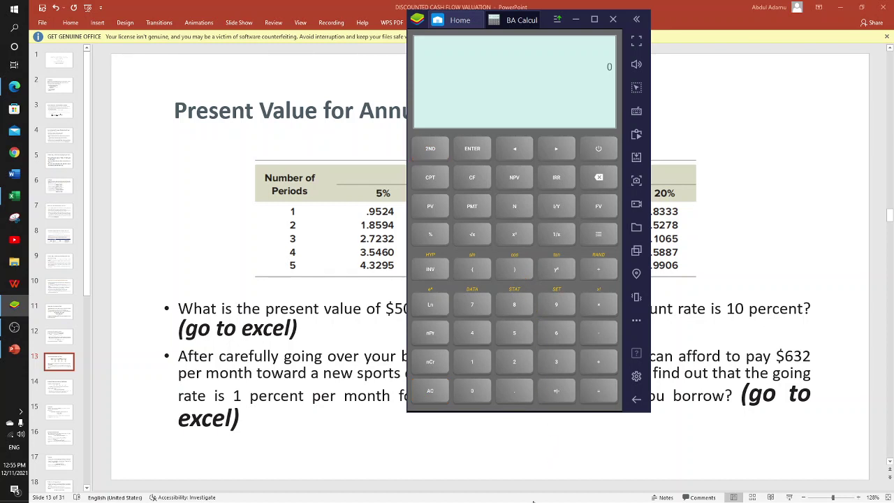
pyautogui.click(517, 336)
pyautogui.click(481, 394)
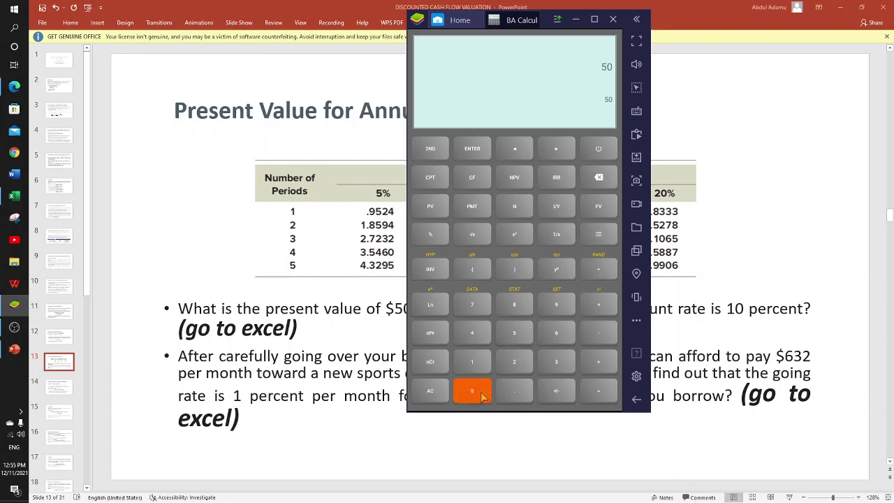
pyautogui.click(556, 391)
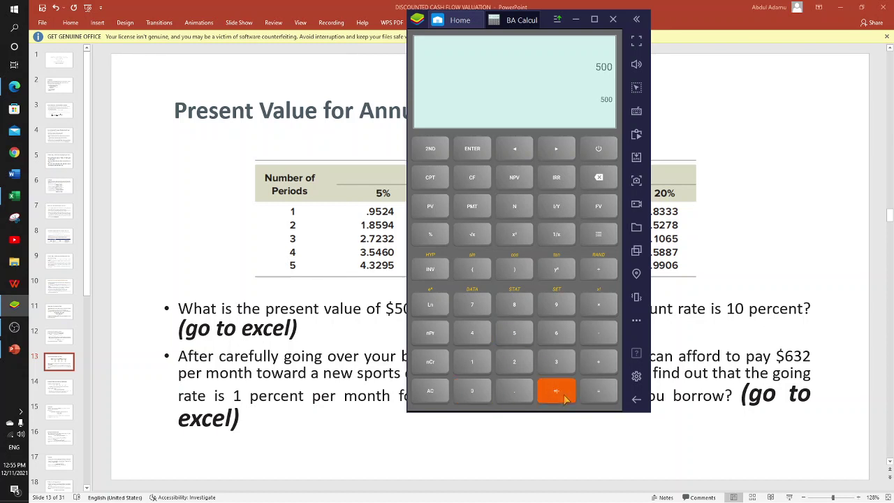
pyautogui.click(479, 209)
pyautogui.click(559, 363)
pyautogui.click(470, 363)
pyautogui.click(474, 391)
pyautogui.click(556, 206)
pyautogui.click(432, 181)
pyautogui.click(430, 210)
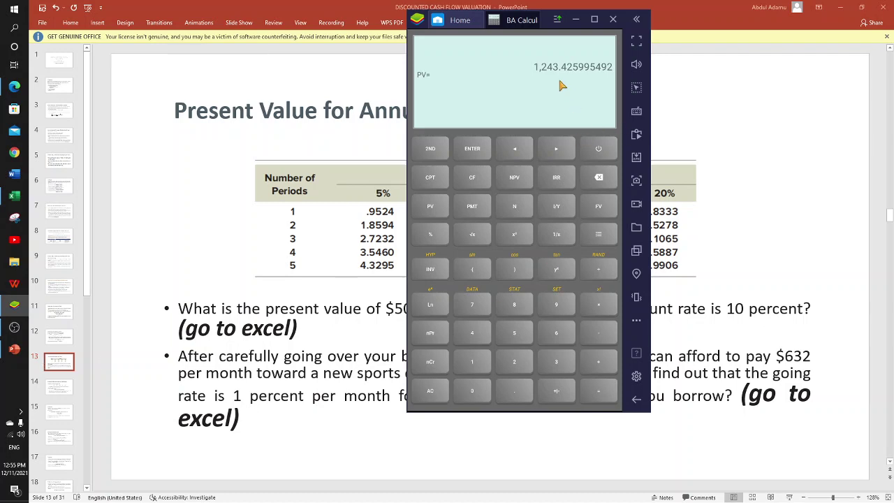
# Compare the calculator's present value with the answer in Excel, and return to PowerPoint to review slides 14 and 15.
pyautogui.click(13, 199)
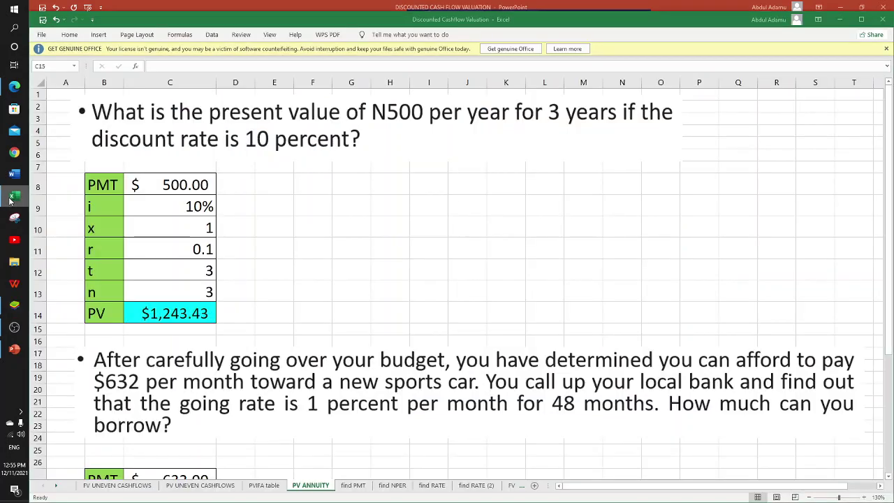
pyautogui.click(15, 307)
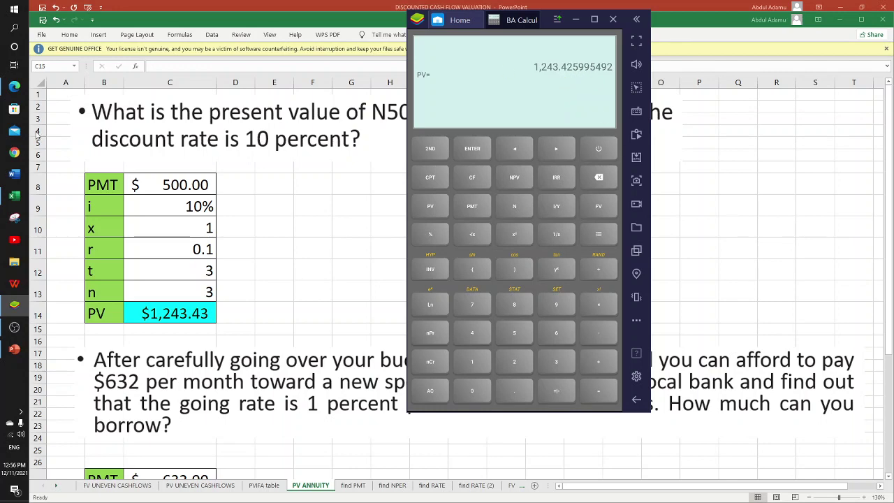
pyautogui.click(14, 349)
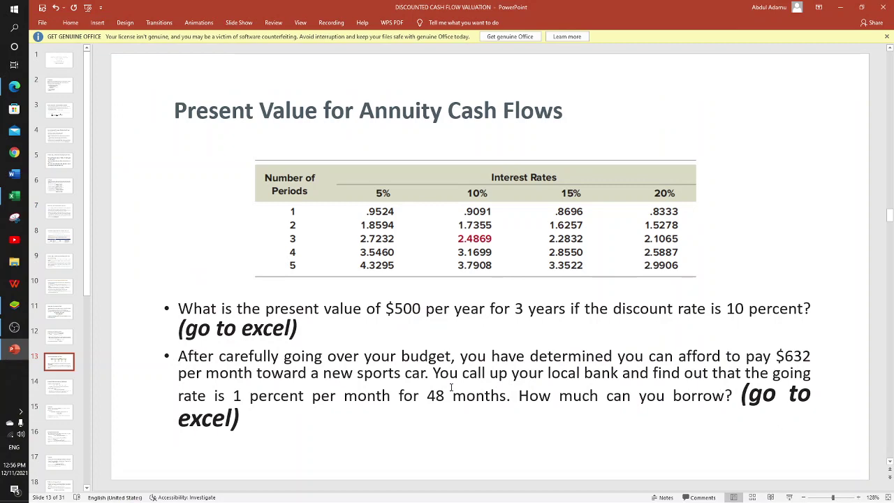
pyautogui.scroll(-1, 452, 388)
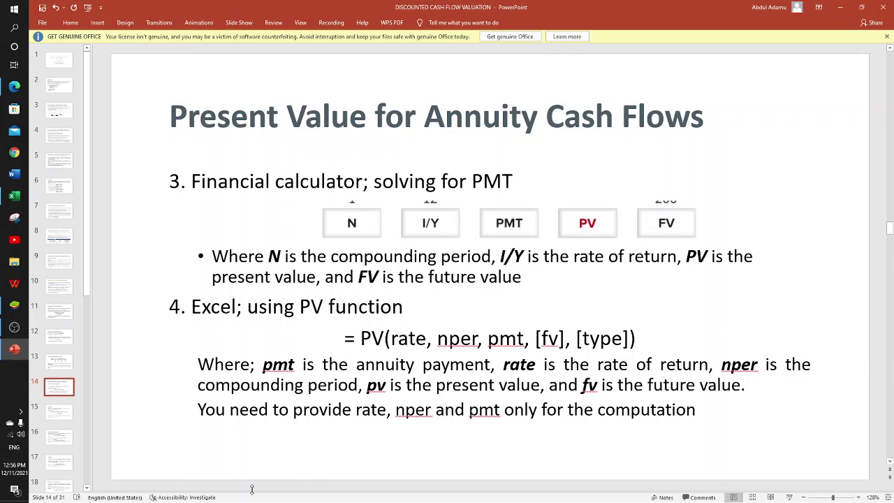
pyautogui.press('pagedown')
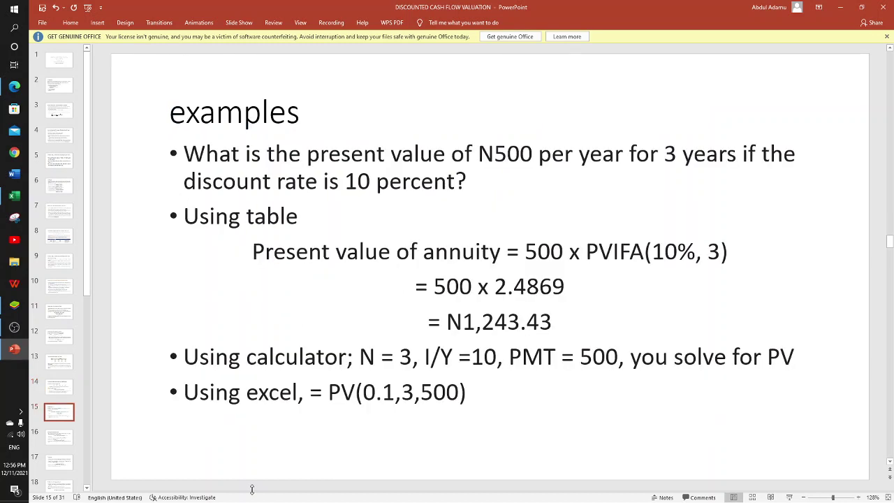
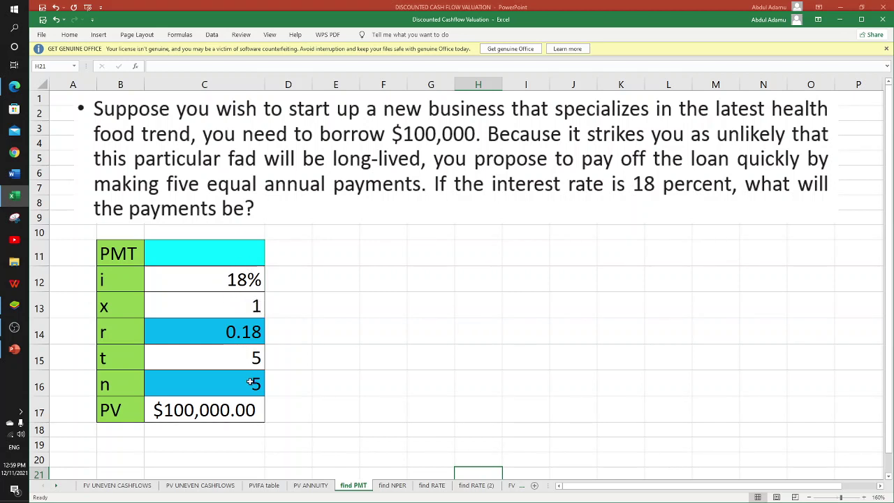
# On Excel's find PMT sheet, calculate the $100,000 loan's annual payment in C11 with =PMT(C14,C16,-C17).
pyautogui.click(204, 253)
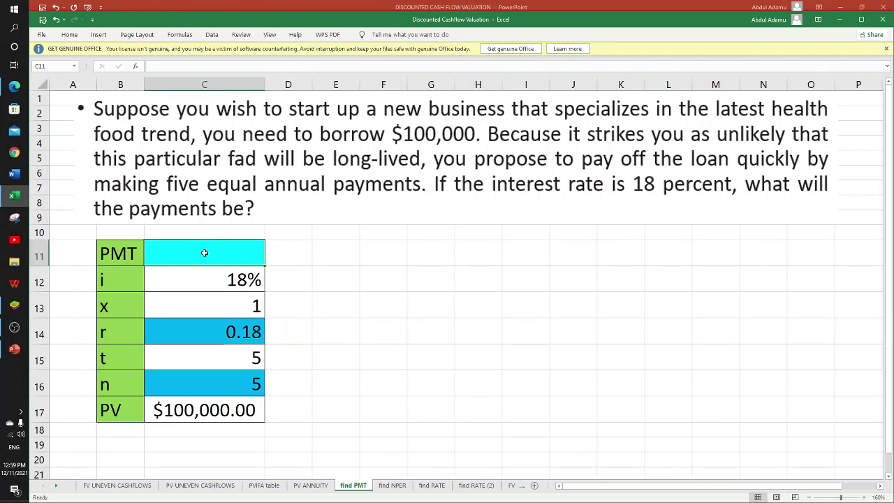
pyautogui.write('=pmt')
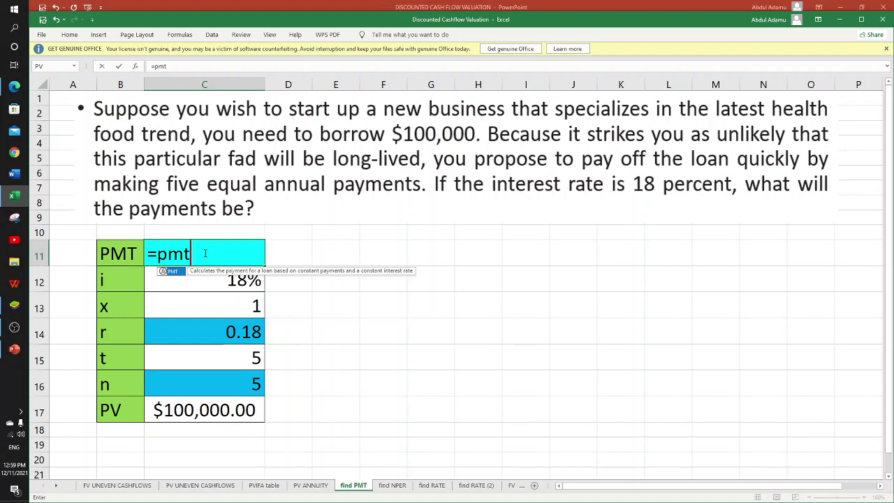
pyautogui.press('Tab')
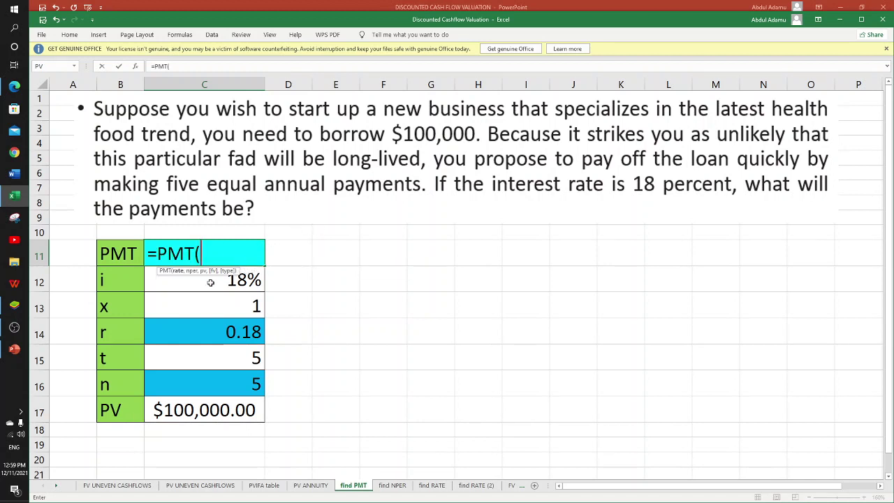
pyautogui.click(245, 334)
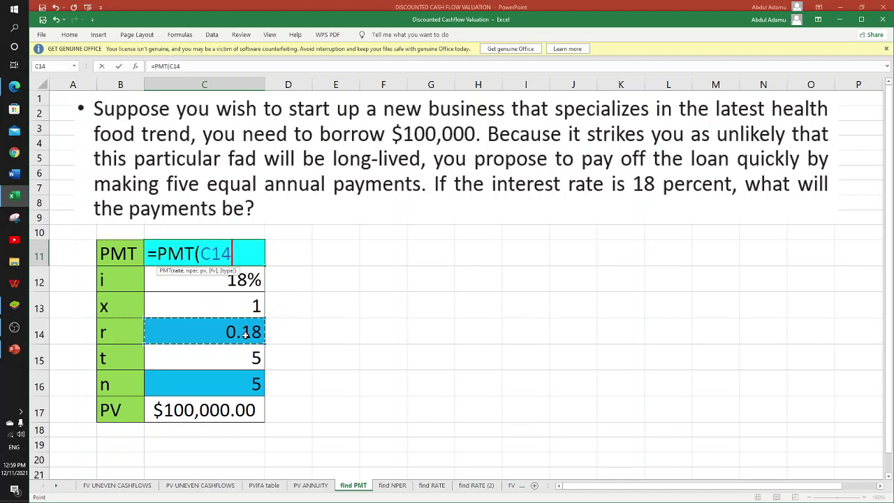
pyautogui.write(',')
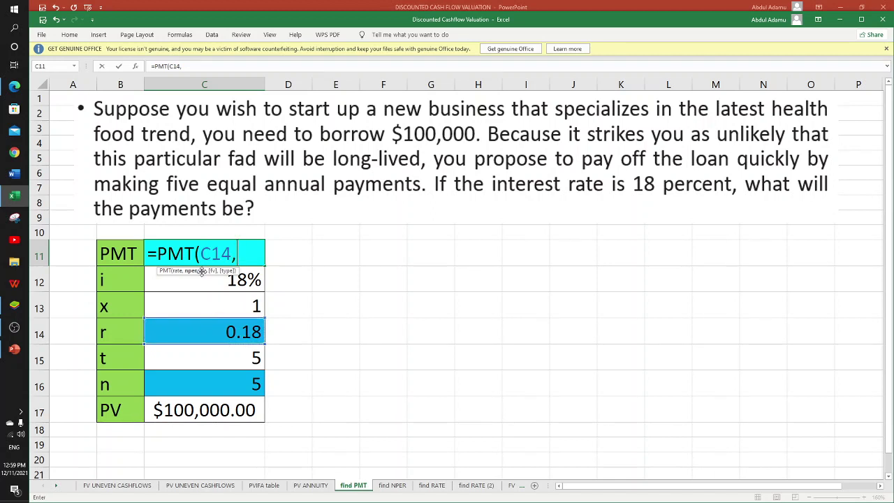
pyautogui.click(245, 387)
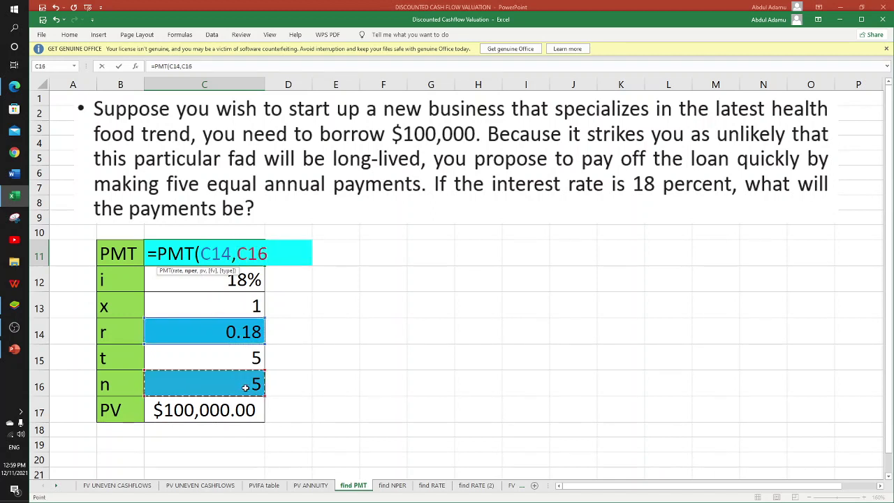
pyautogui.write(',')
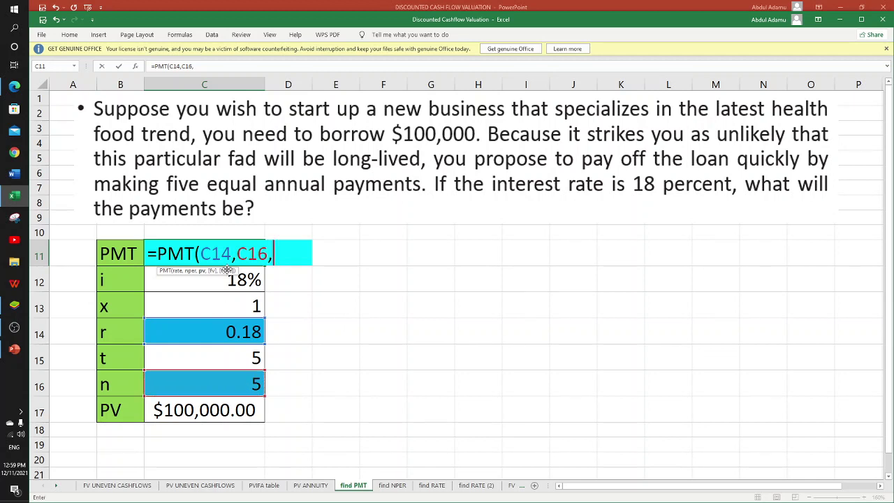
pyautogui.write('-')
pyautogui.click(218, 414)
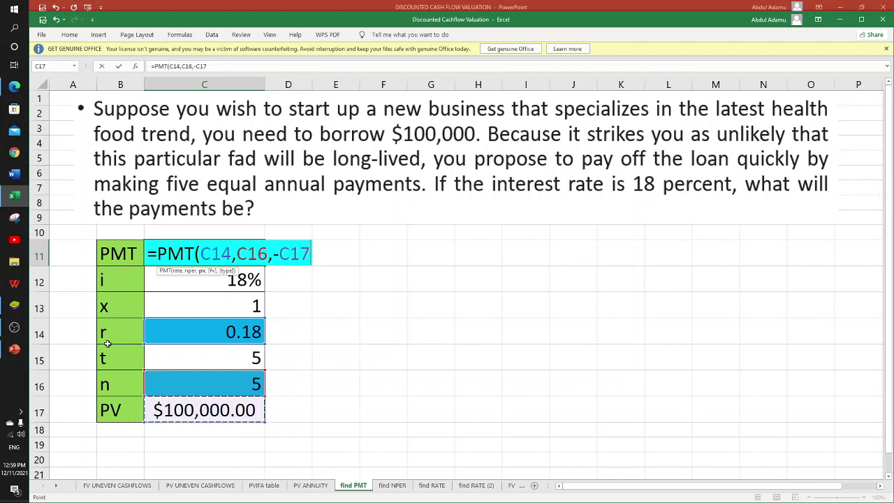
pyautogui.press('Return')
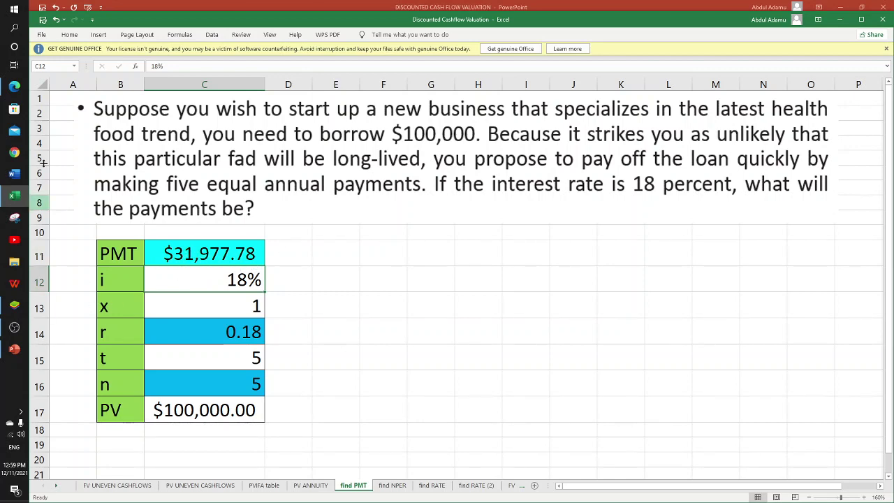
# Switch to PowerPoint, check the loan payment against the example on slide 17, and return to slide 18.
pyautogui.click(14, 349)
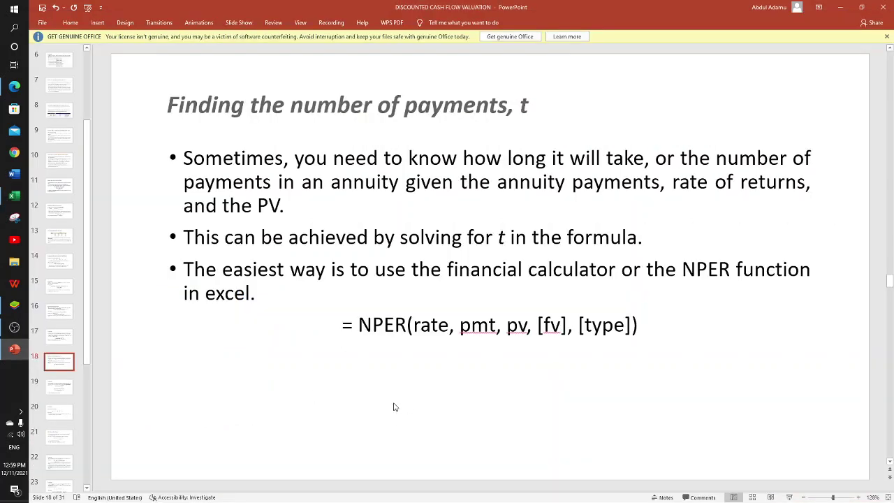
pyautogui.press('pageup')
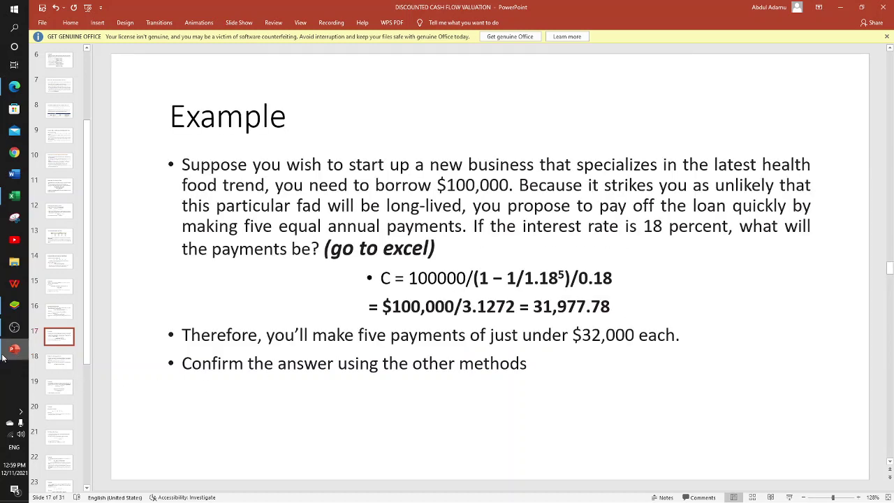
pyautogui.press('pagedown')
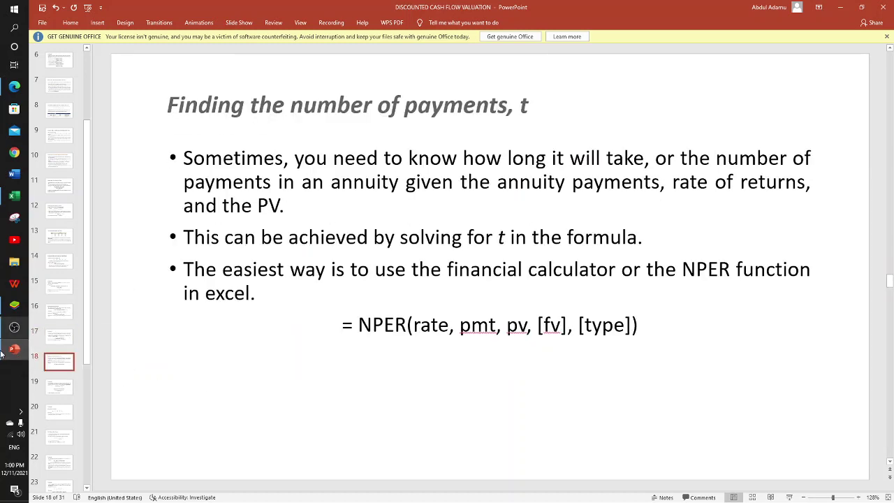
# Switch to Excel's find PMT sheet, bring up the BA calculator over it and clear the calculator's previous values.
pyautogui.moveTo(14, 304)
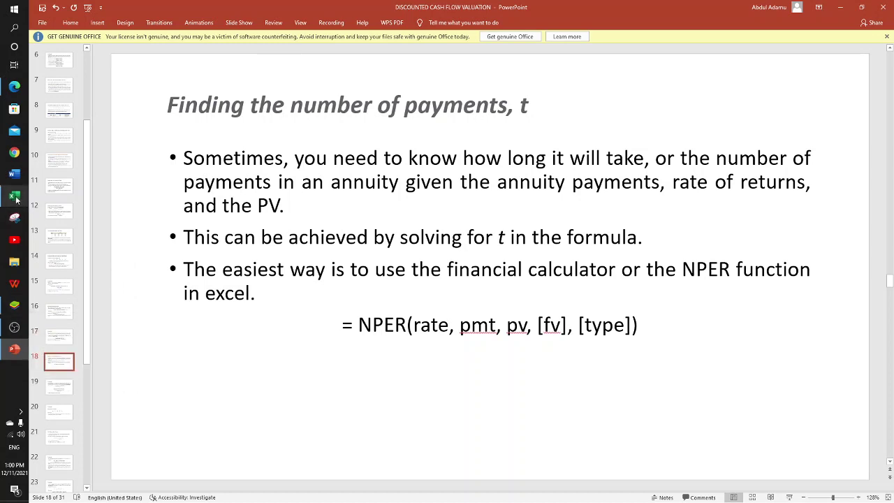
pyautogui.click(40, 217)
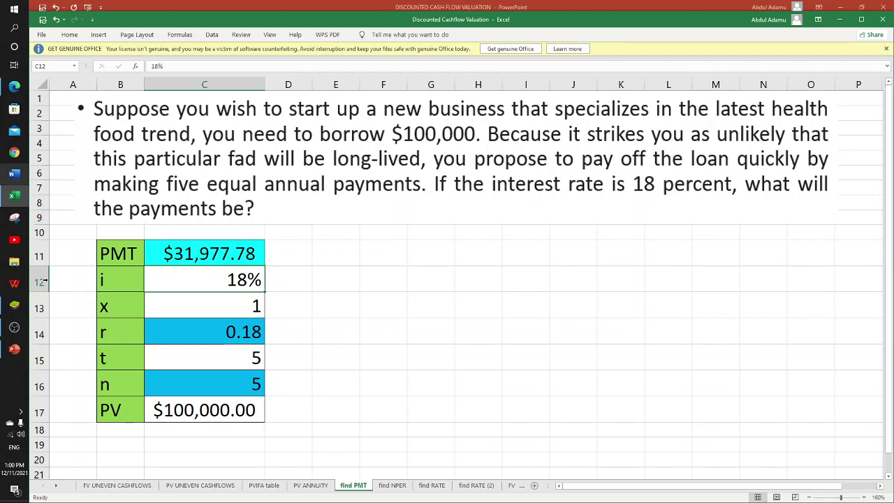
pyautogui.click(14, 304)
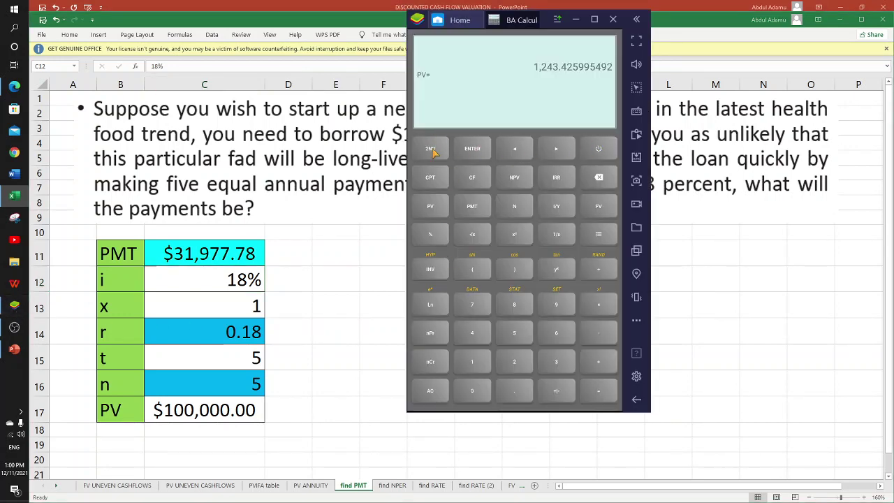
pyautogui.click(592, 151)
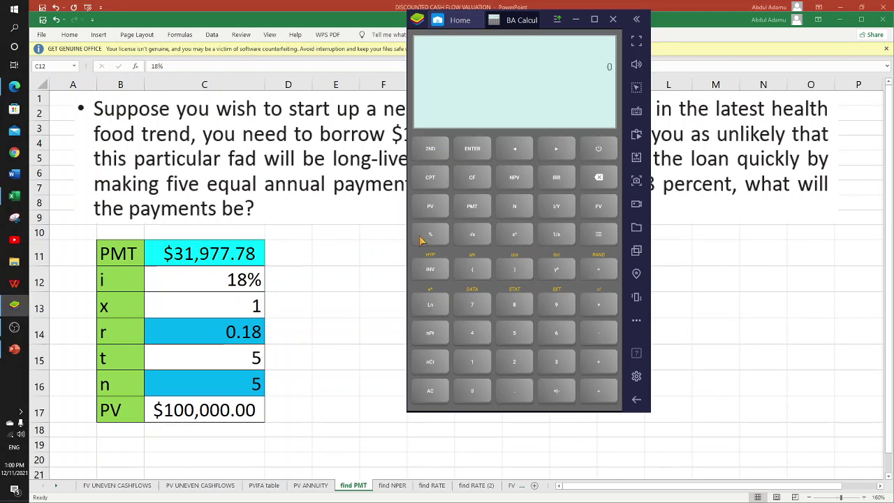
pyautogui.click(431, 391)
pyautogui.click(431, 391)
pyautogui.click(431, 393)
pyautogui.click(515, 304)
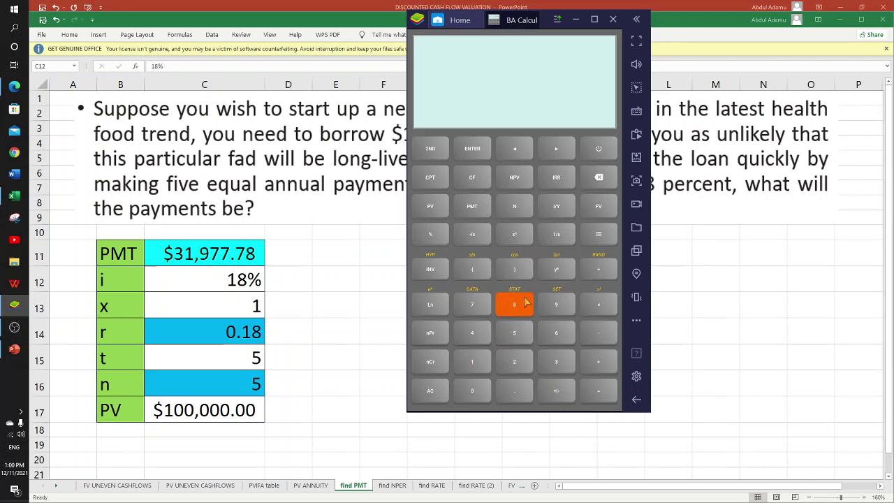
pyautogui.click(597, 151)
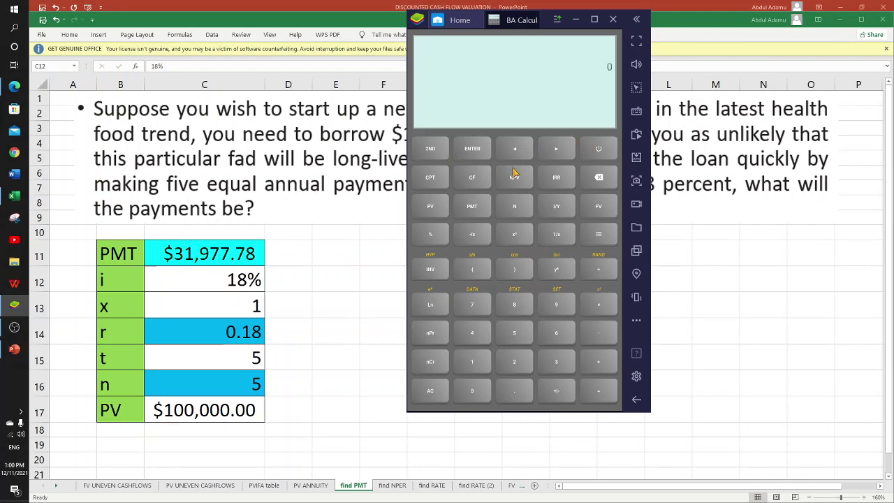
# Try to compute the loan payment on the calculator with I/Y 18, N 5 and an amount of -100,000, and reset it.
pyautogui.click(431, 391)
pyautogui.click(473, 363)
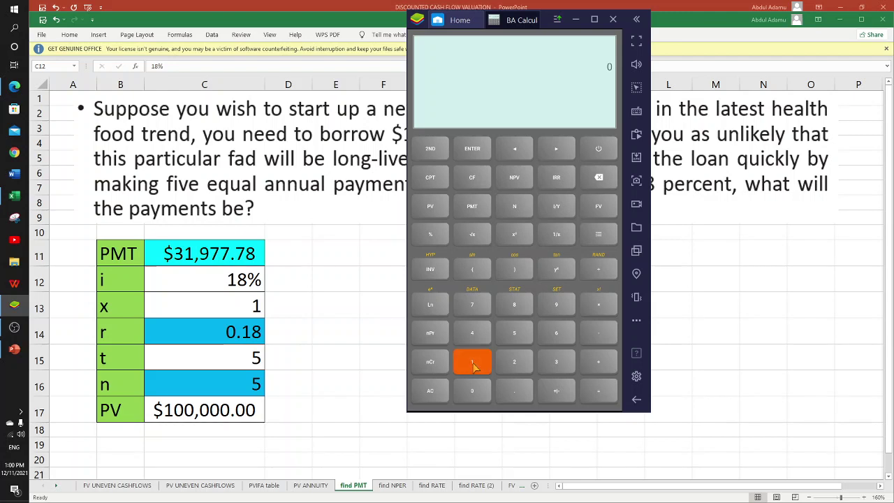
pyautogui.click(517, 307)
pyautogui.click(556, 207)
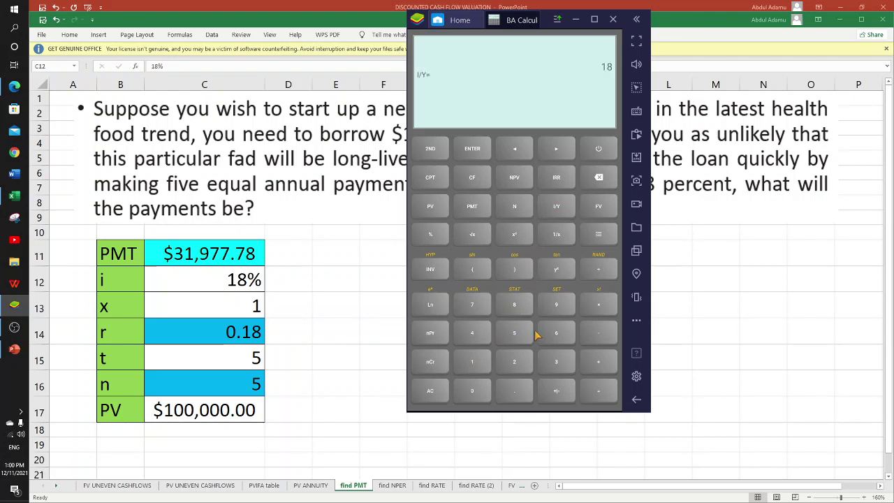
pyautogui.click(514, 335)
pyautogui.click(473, 365)
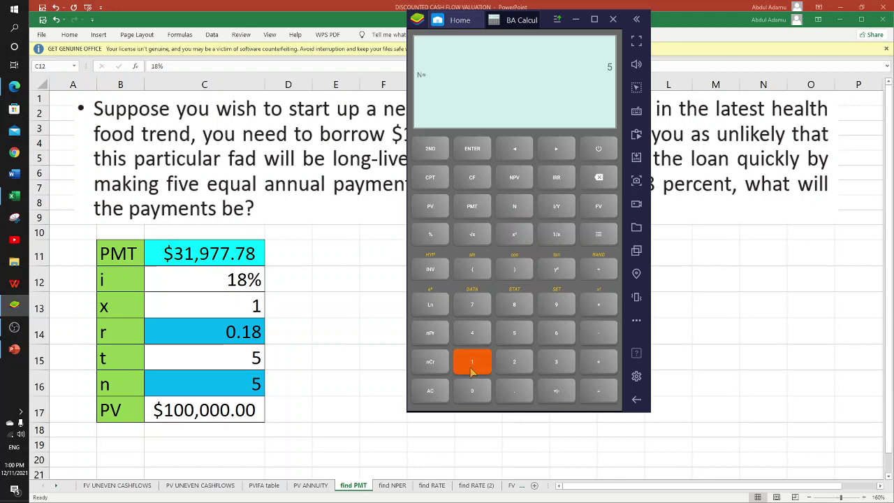
pyautogui.click(473, 396)
pyautogui.click(473, 396)
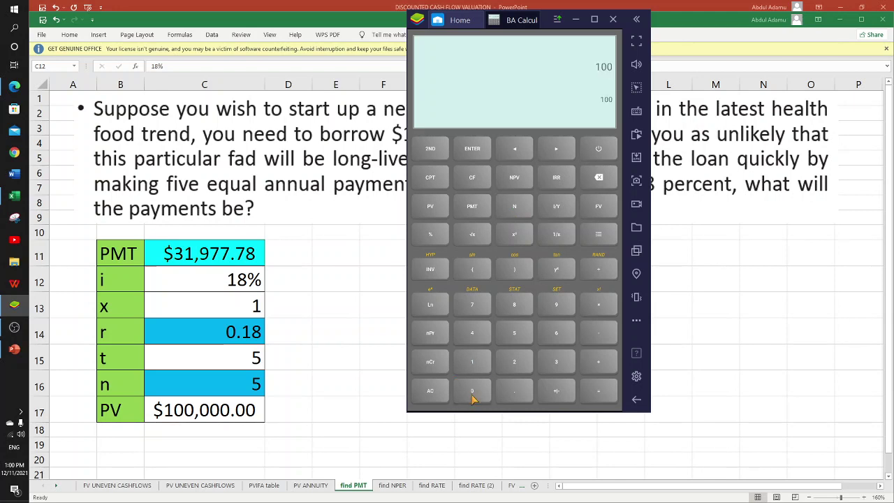
pyautogui.click(473, 396)
pyautogui.click(475, 395)
pyautogui.click(556, 395)
pyautogui.click(473, 209)
pyautogui.click(598, 149)
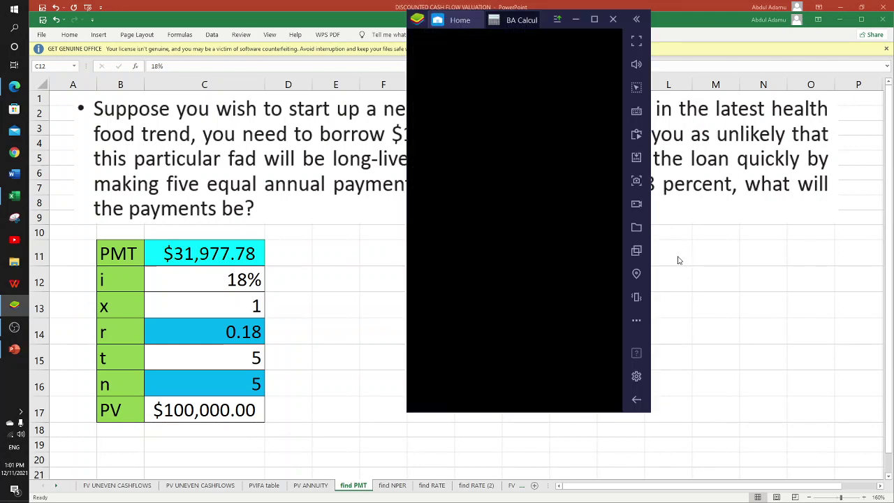
# Try to restore the calculator's blank display by reopening its window and switching between it and PowerPoint.
pyautogui.click(10, 304)
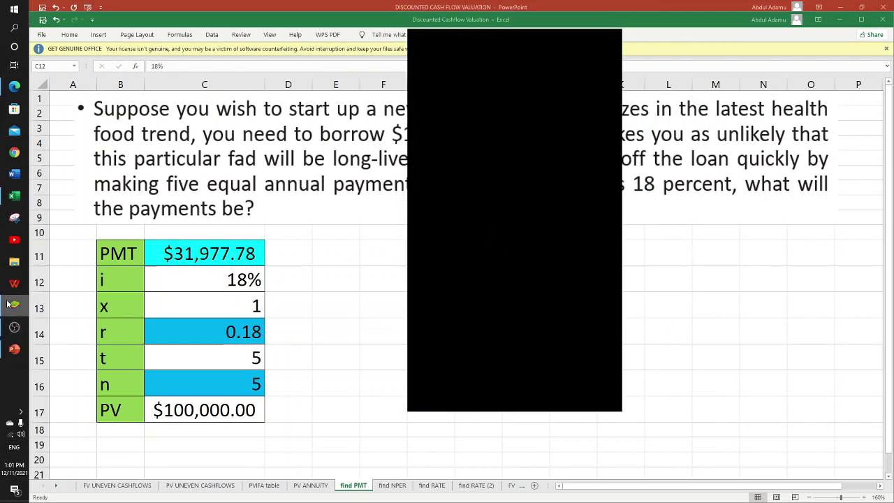
pyautogui.click(9, 303)
pyautogui.click(8, 304)
pyautogui.click(9, 304)
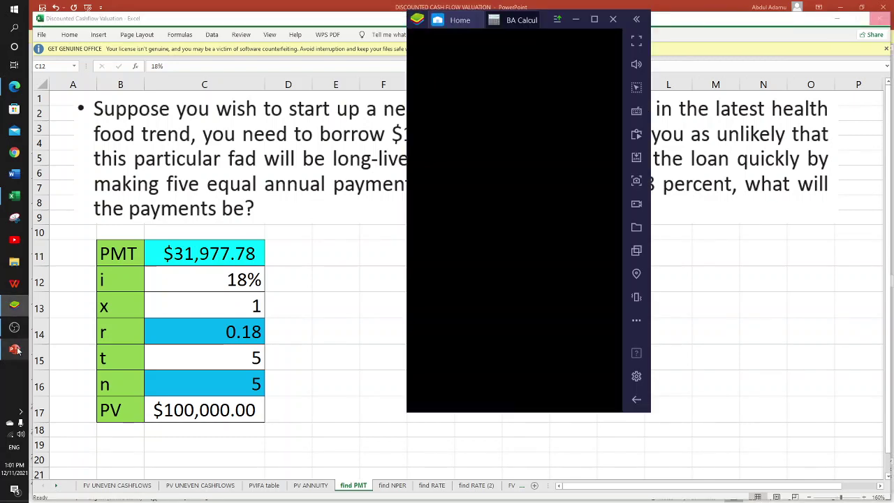
pyautogui.click(14, 348)
pyautogui.click(11, 304)
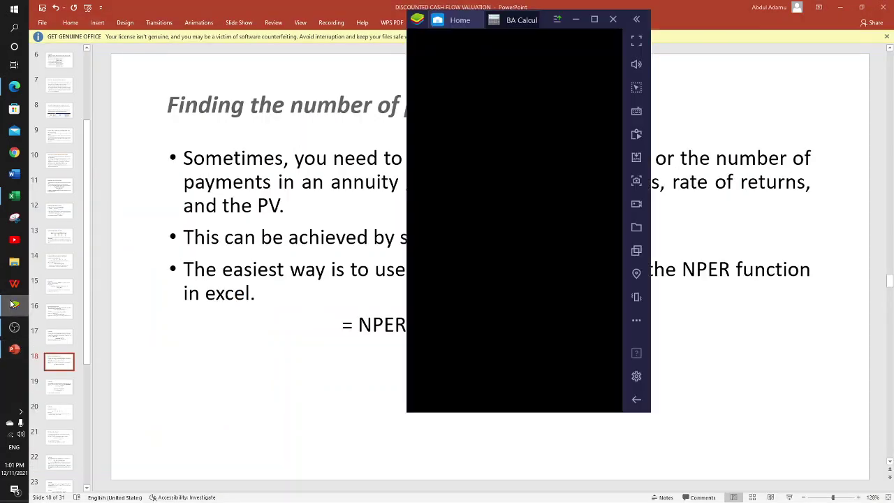
pyautogui.click(20, 351)
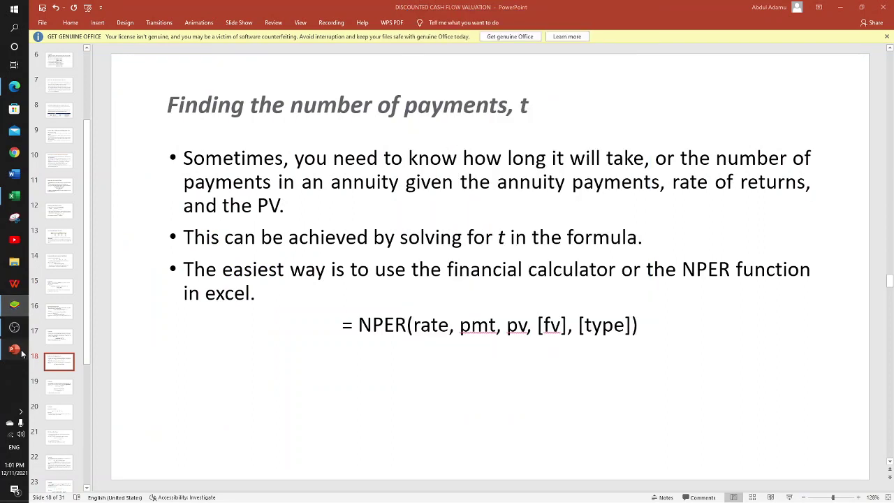
pyautogui.click(11, 309)
pyautogui.click(11, 306)
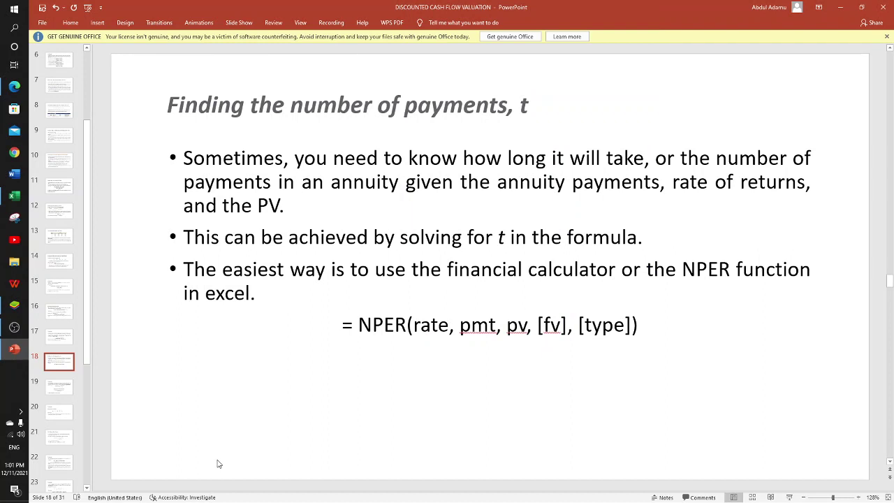
# Go to the loan example on slide 17, bring up the BA calculator and store I/Y 18 and N 5.
pyautogui.scroll(1, 217, 464)
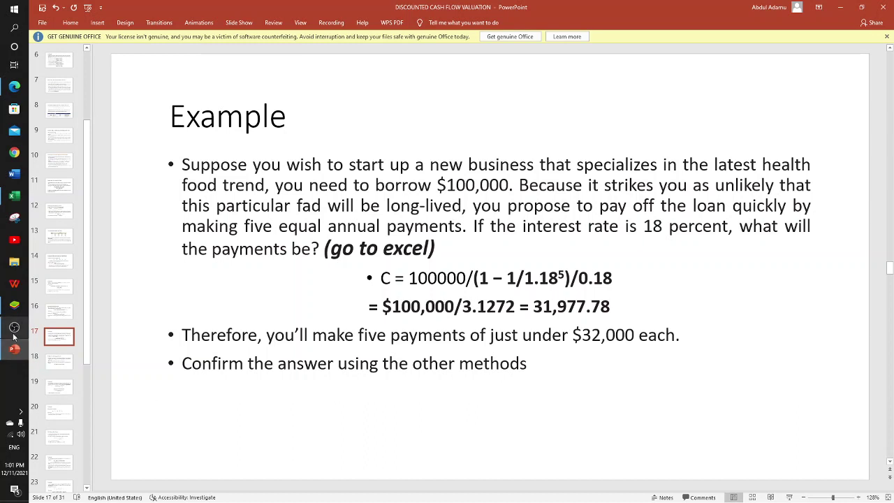
pyautogui.click(13, 305)
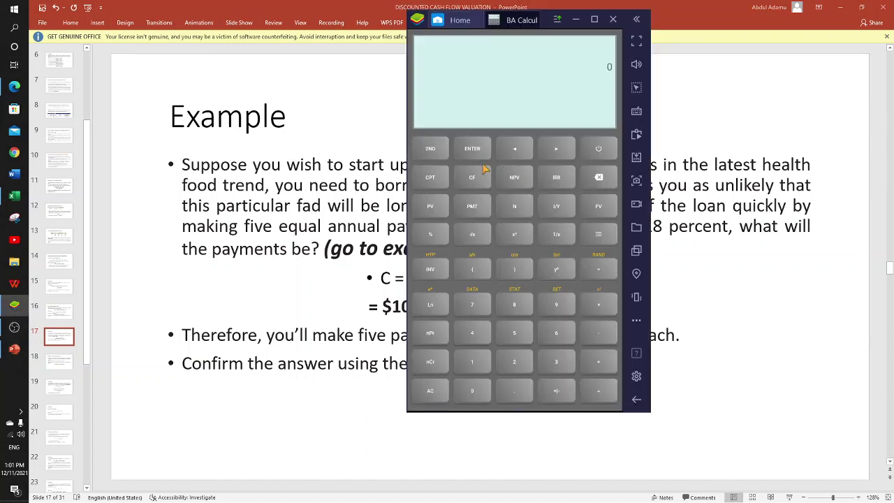
pyautogui.click(426, 394)
pyautogui.click(482, 368)
pyautogui.click(557, 206)
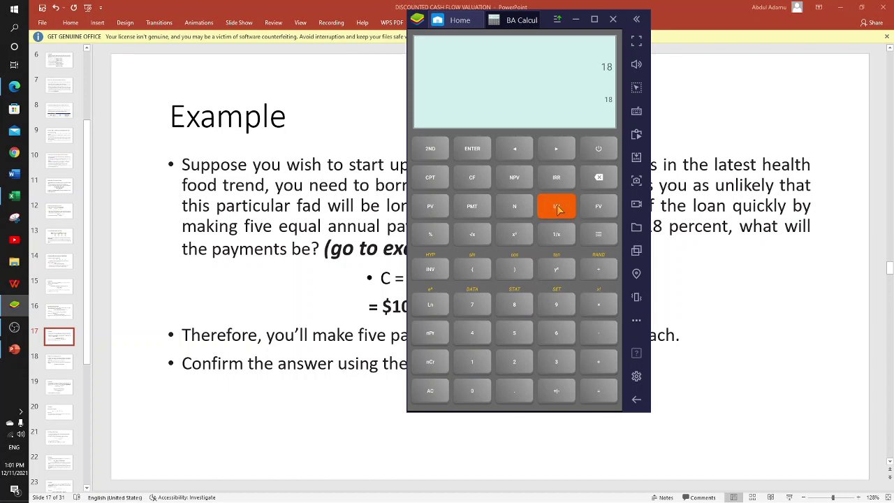
pyautogui.click(523, 340)
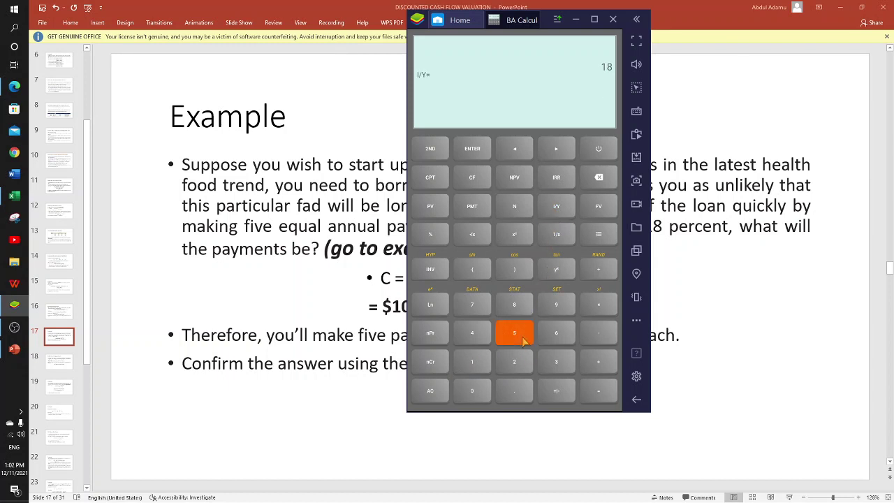
pyautogui.click(514, 209)
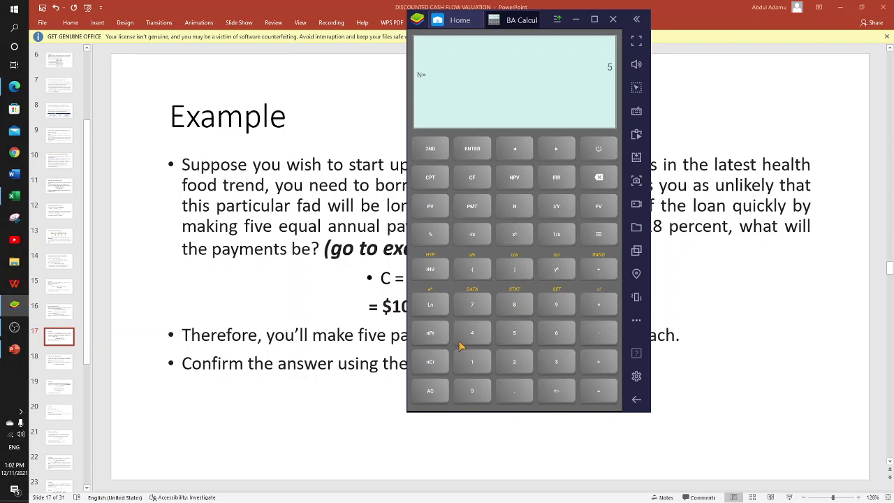
# Store a PV of -100,000 in the calculator and compute PMT.
pyautogui.click(475, 363)
pyautogui.click(477, 395)
pyautogui.click(477, 395)
pyautogui.click(478, 395)
pyautogui.click(478, 395)
pyautogui.click(477, 395)
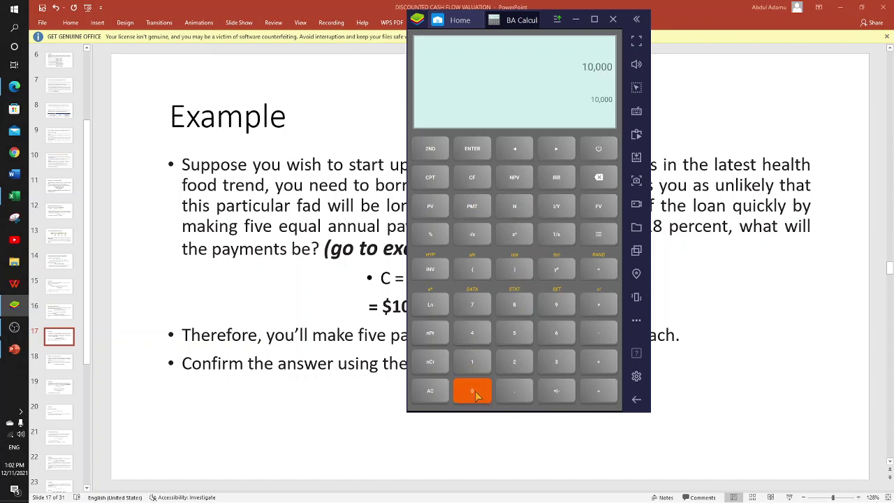
pyautogui.click(553, 394)
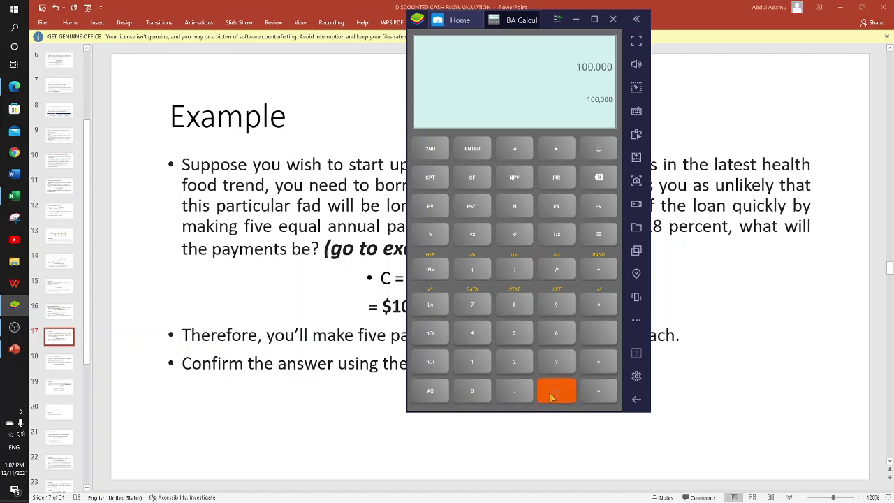
pyautogui.click(430, 209)
pyautogui.click(434, 180)
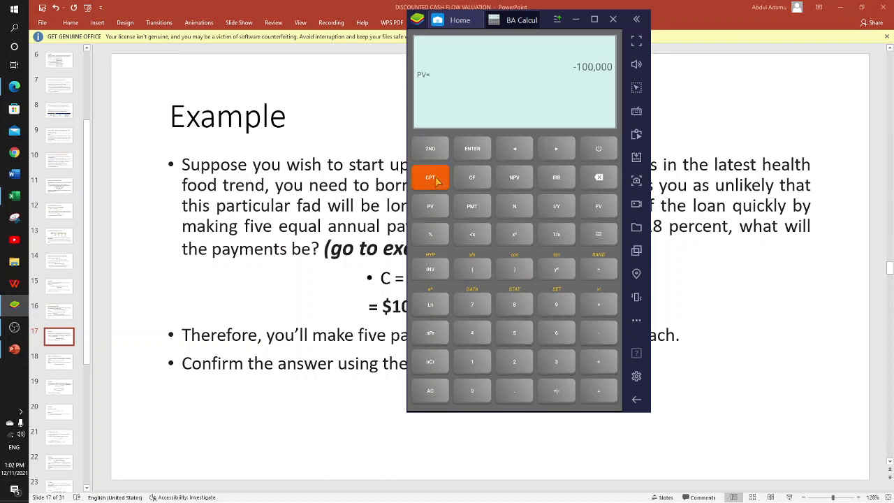
pyautogui.click(472, 207)
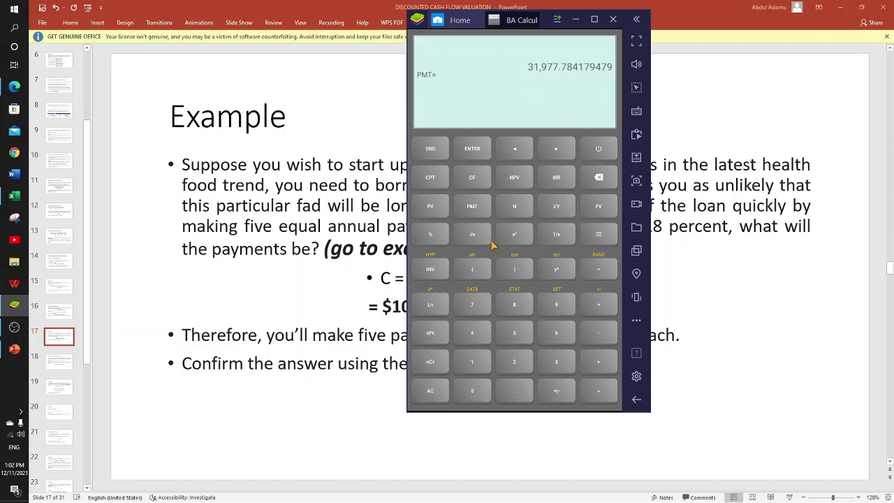
# Return to PowerPoint and review slides 18 and 19 on finding the number of payments.
pyautogui.click(791, 332)
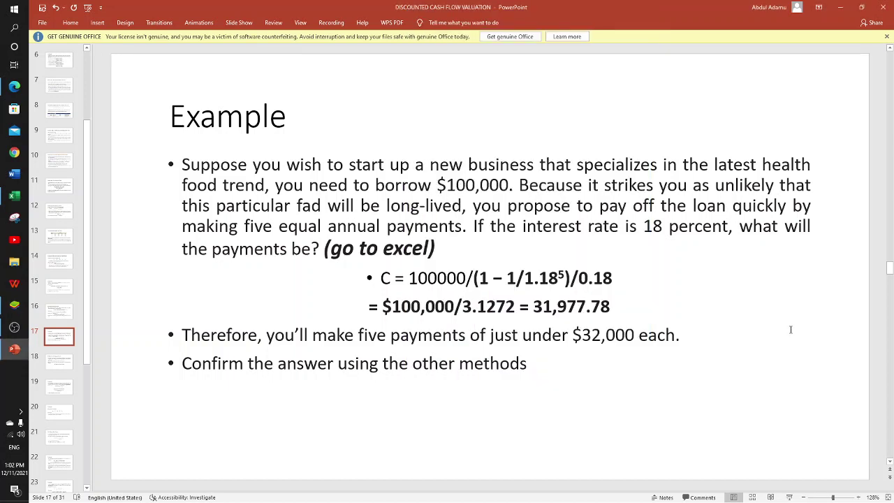
pyautogui.scroll(-1, 790, 329)
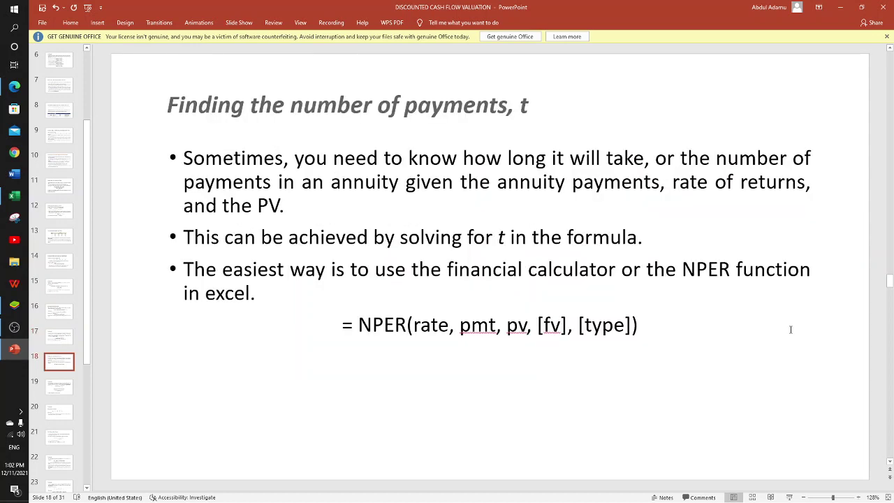
pyautogui.scroll(-1, 790, 330)
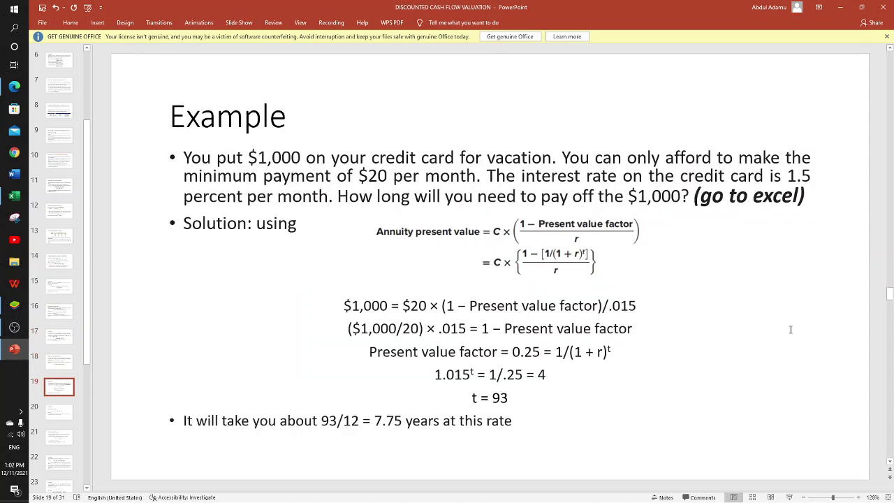
pyautogui.scroll(1, 790, 329)
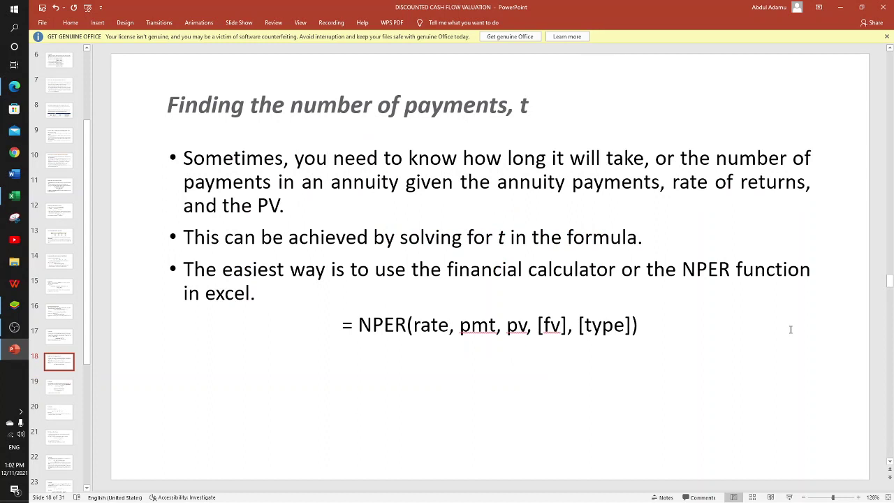
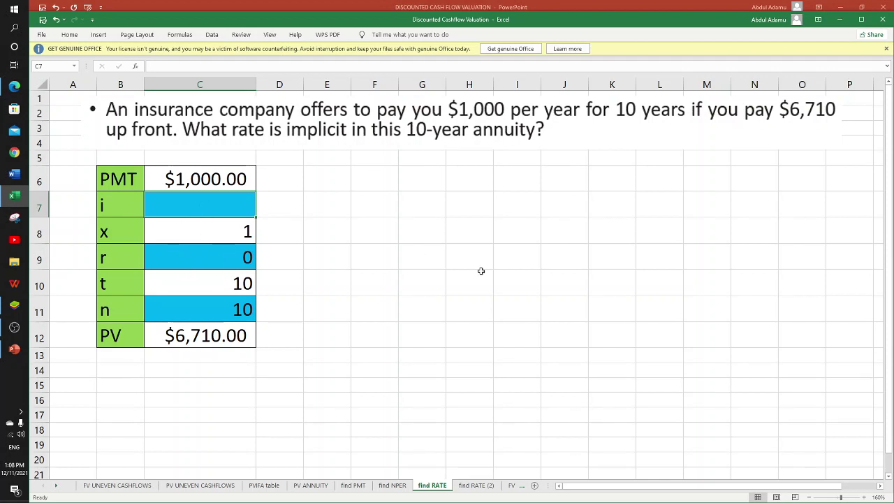
# Calculate the annuity's implicit rate in C7 with the formula =RATE(C11,-C6,C12).
pyautogui.write('=')
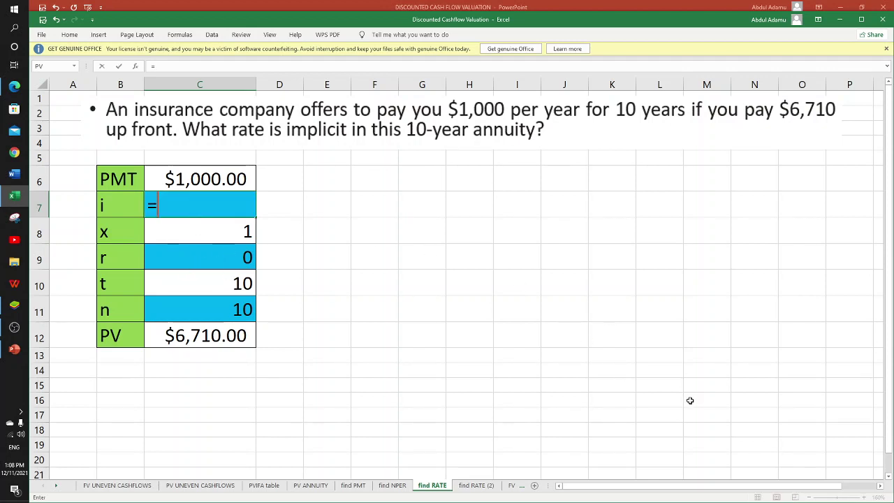
pyautogui.write('rate')
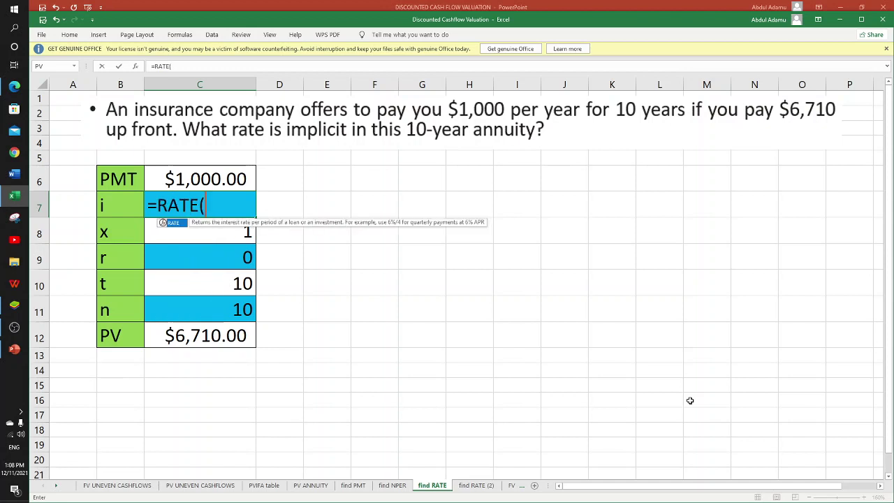
pyautogui.press('Tab')
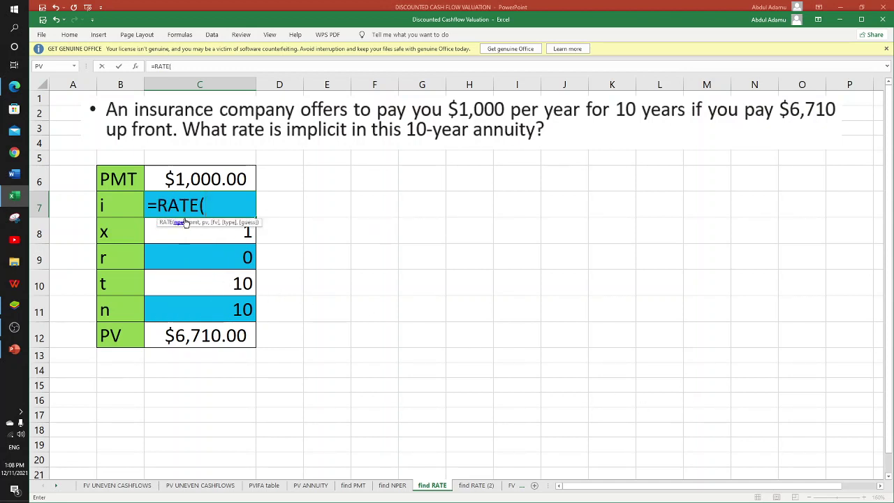
pyautogui.click(216, 313)
pyautogui.write(',')
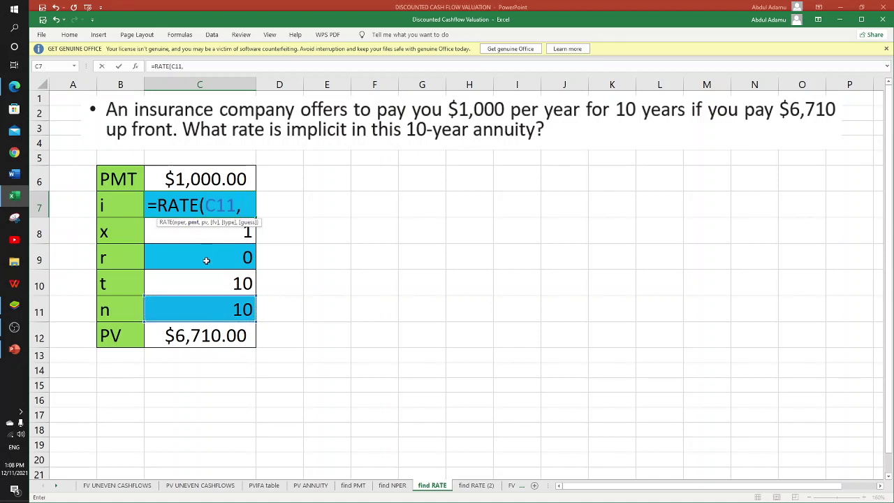
pyautogui.write('-')
pyautogui.click(230, 180)
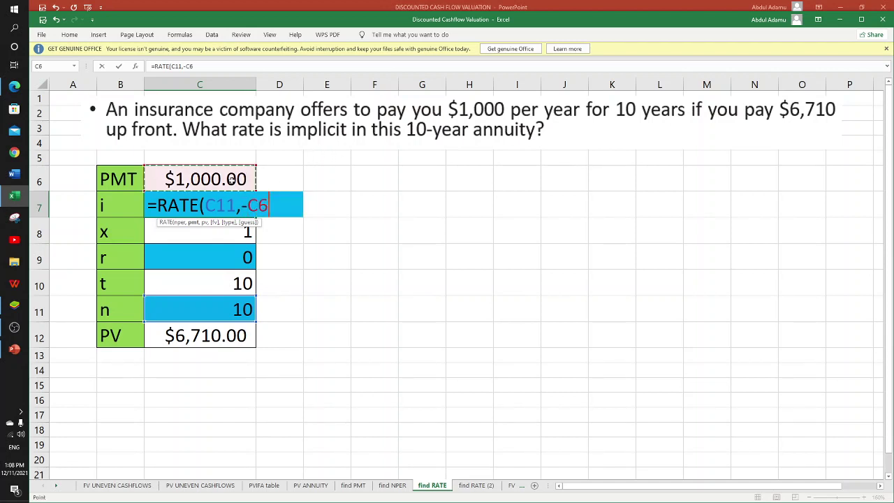
pyautogui.write(',')
pyautogui.click(202, 335)
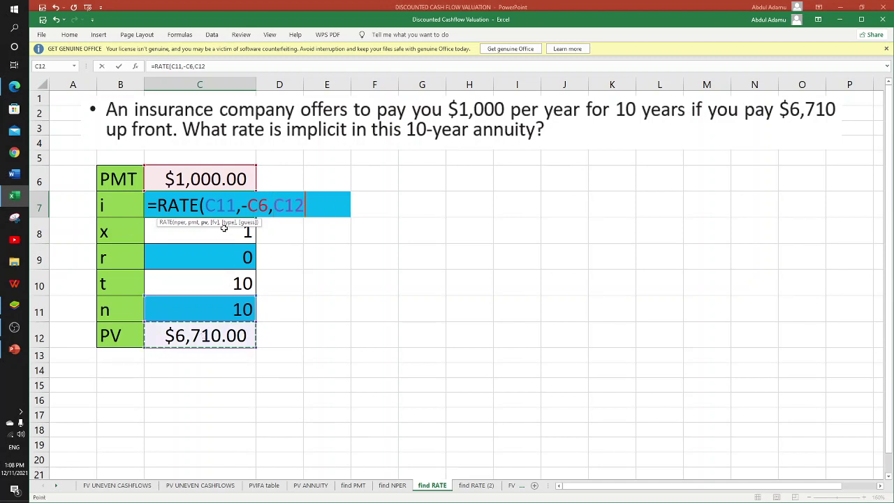
pyautogui.write(')')
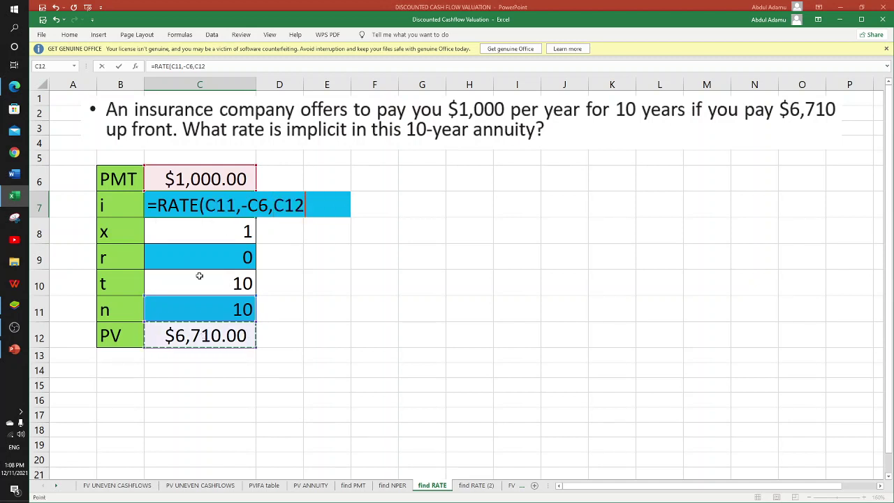
pyautogui.press('Return')
# Format the calculated rate in C7 to show two decimal places, temporarily expanding the ribbon commands.
pyautogui.click(253, 204)
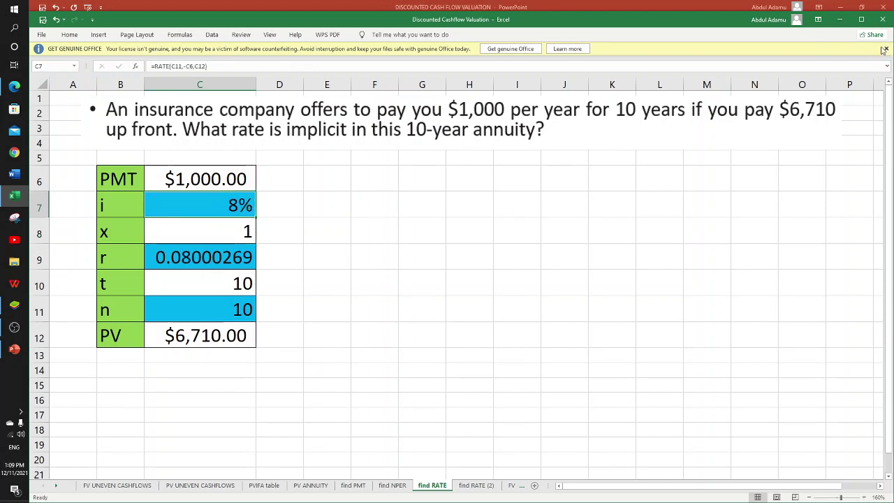
pyautogui.click(822, 23)
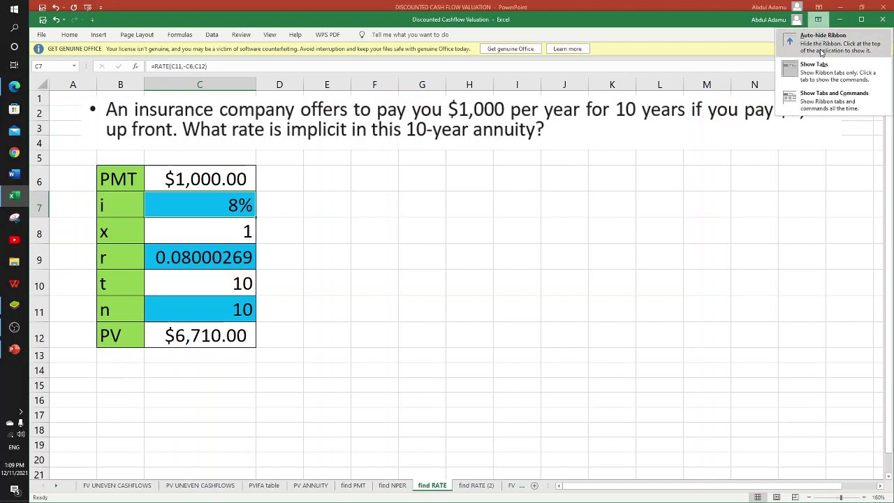
pyautogui.click(820, 100)
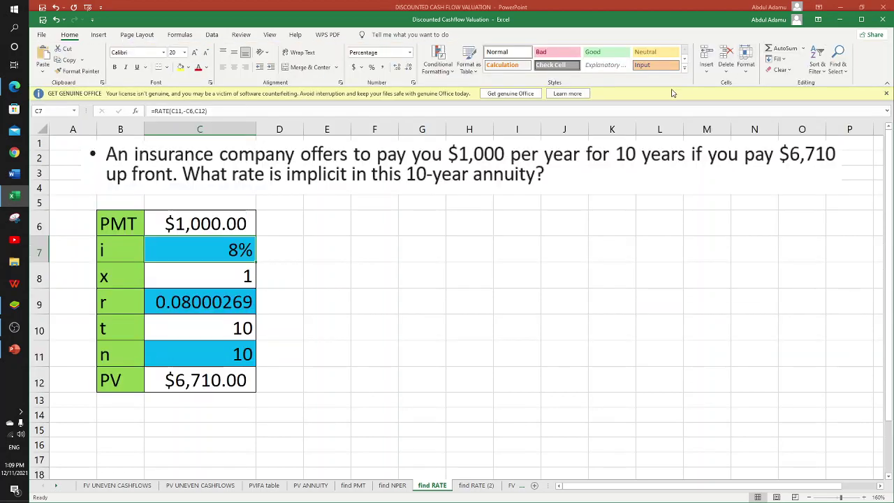
pyautogui.click(396, 69)
pyautogui.click(396, 69)
pyautogui.hotkey('ctrl', 'F1')
# Compare the find RATE and find RATE (2) exercises with the loan example on slide 23, checking the BA calculator as well.
pyautogui.click(14, 305)
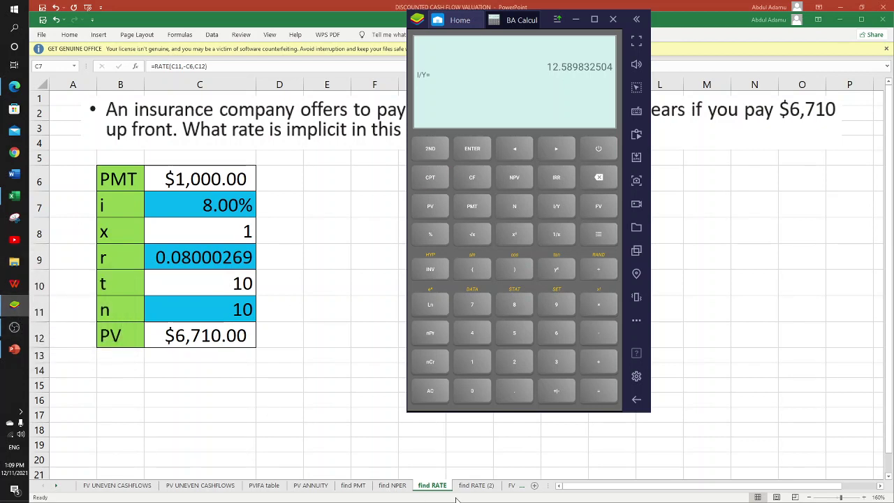
pyautogui.click(478, 489)
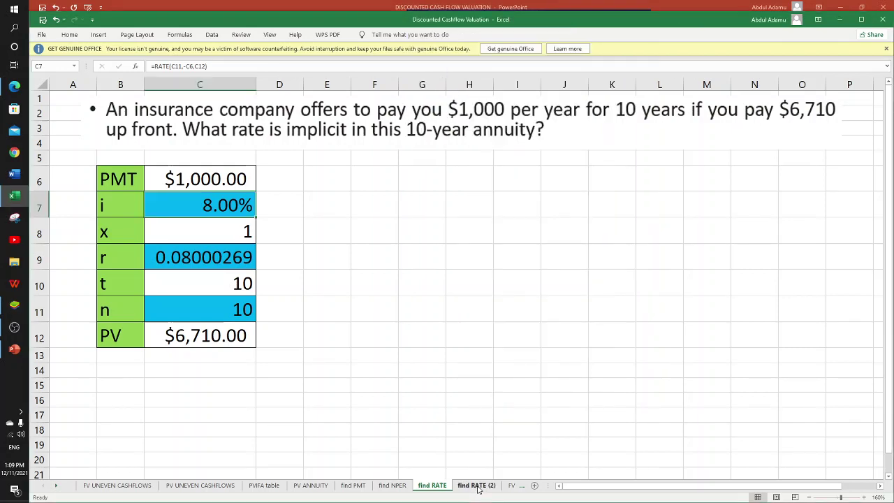
pyautogui.click(477, 485)
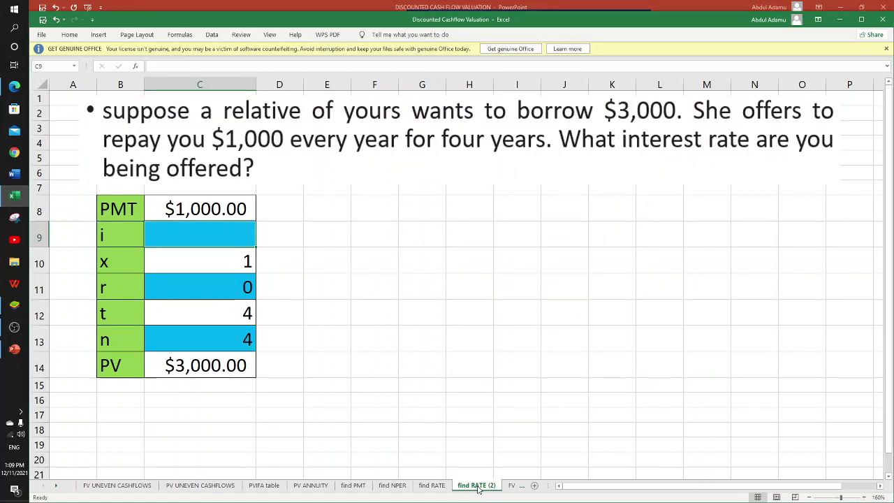
pyautogui.click(433, 486)
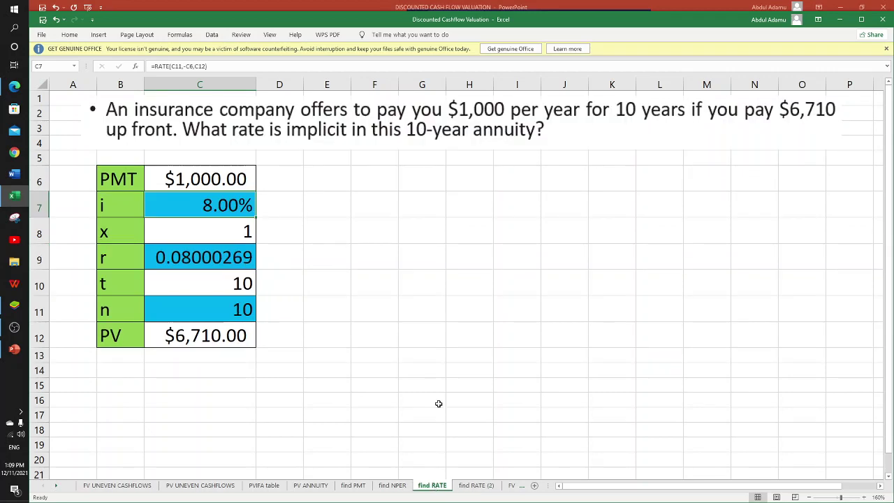
pyautogui.click(14, 305)
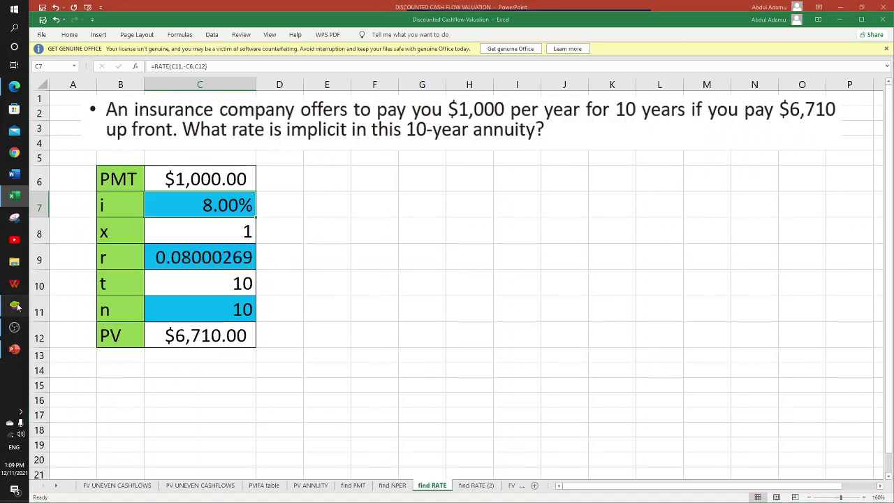
pyautogui.click(15, 349)
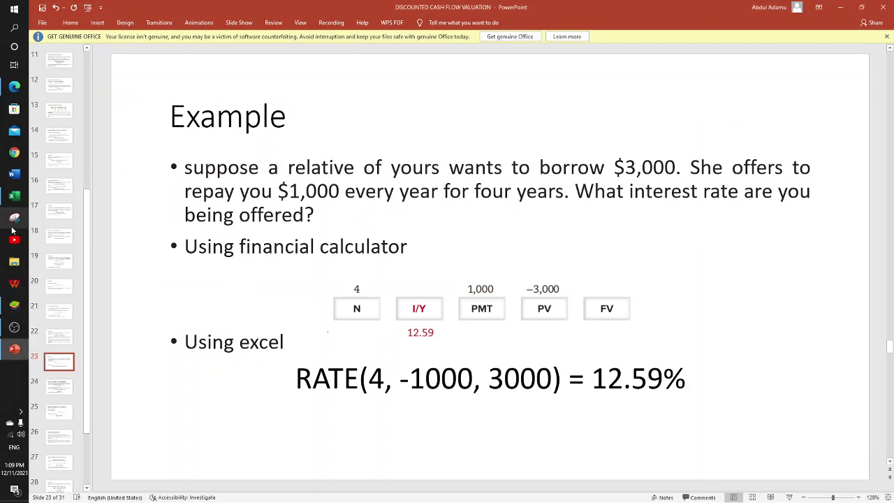
pyautogui.click(14, 196)
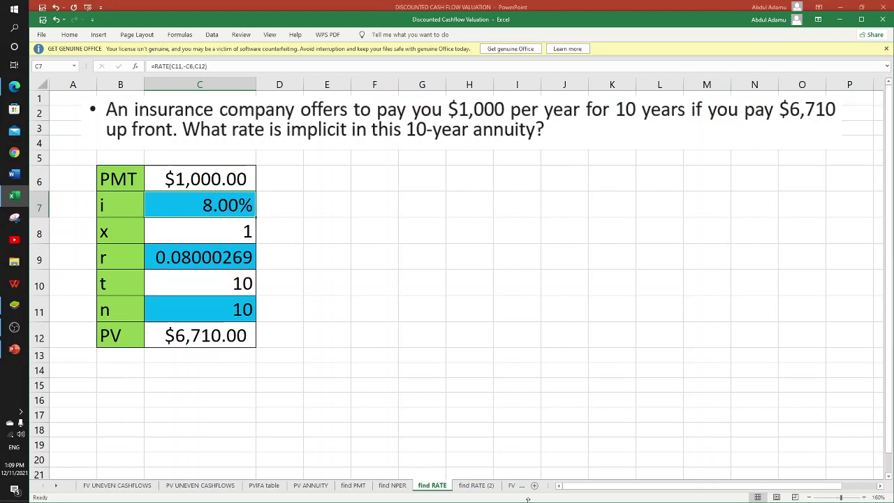
pyautogui.click(472, 488)
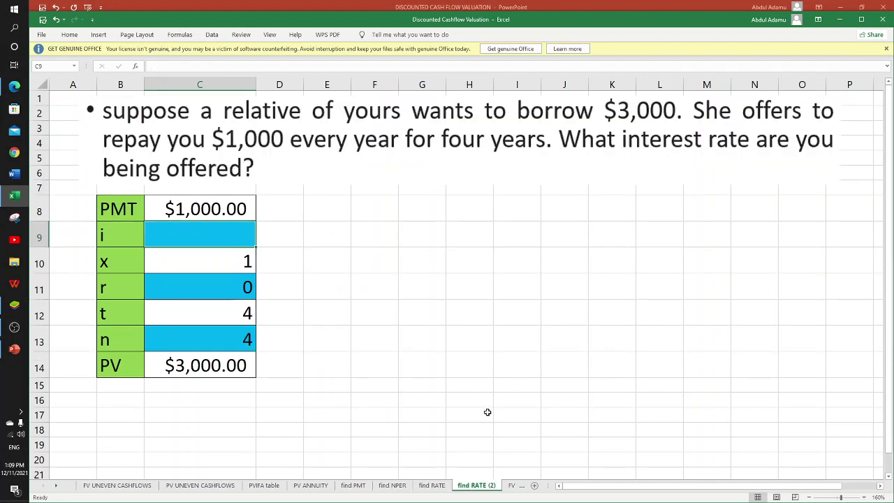
pyautogui.click(432, 486)
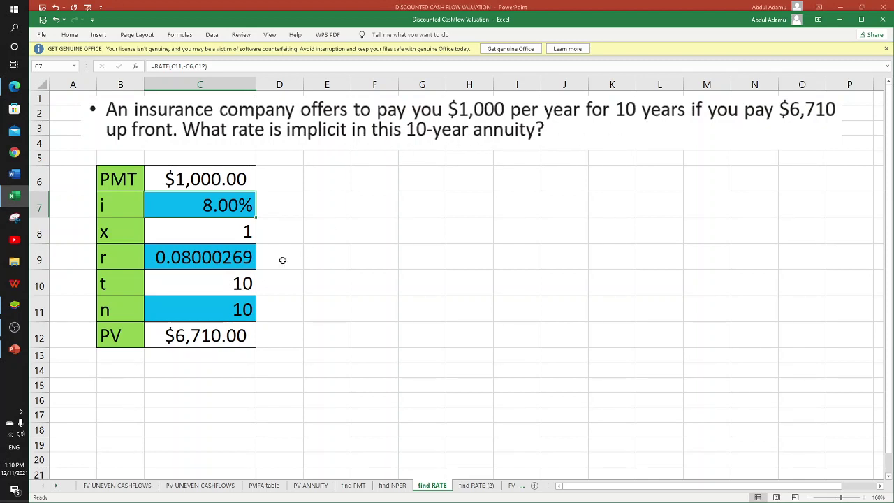
# Review PowerPoint slides 23 and 24 up to the future value of annuities, then return to Excel and open the FV ANNUITY sheet.
pyautogui.click(14, 350)
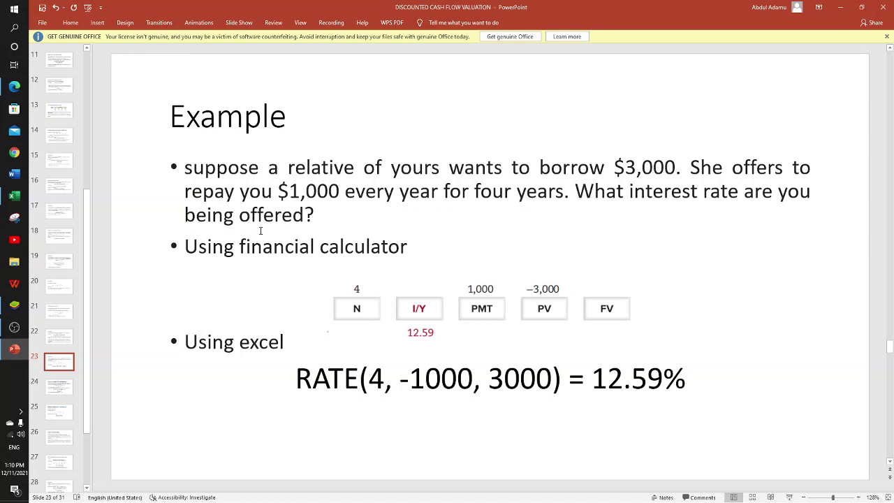
pyautogui.scroll(-2, 261, 230)
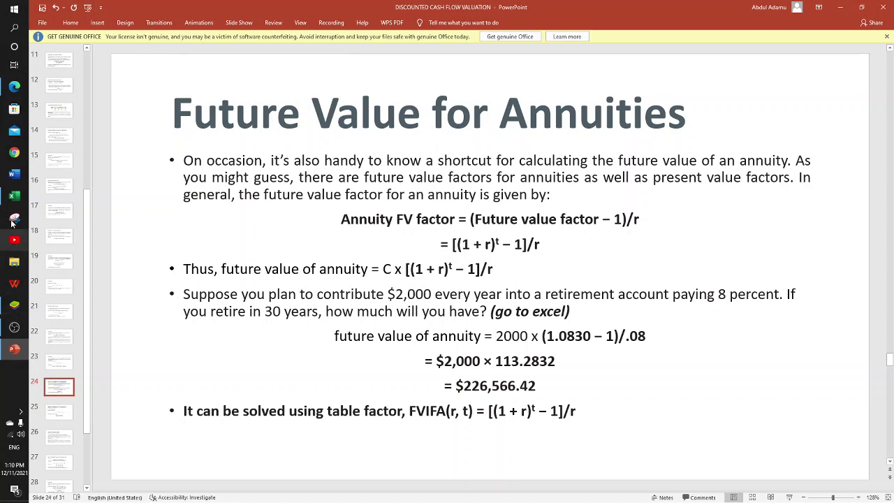
pyautogui.click(14, 195)
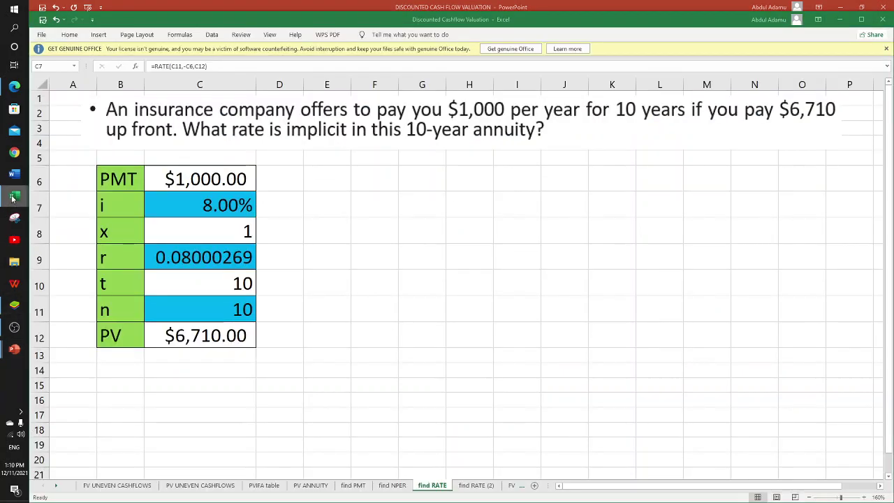
pyautogui.click(479, 486)
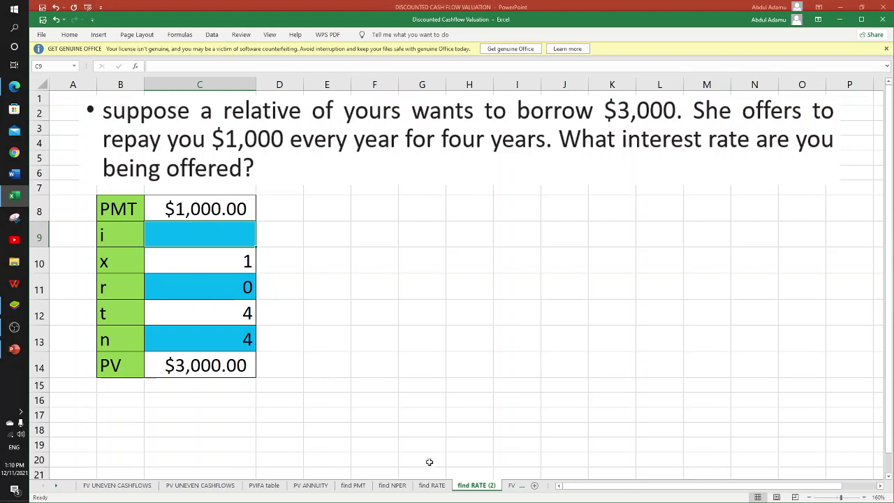
pyautogui.click(513, 486)
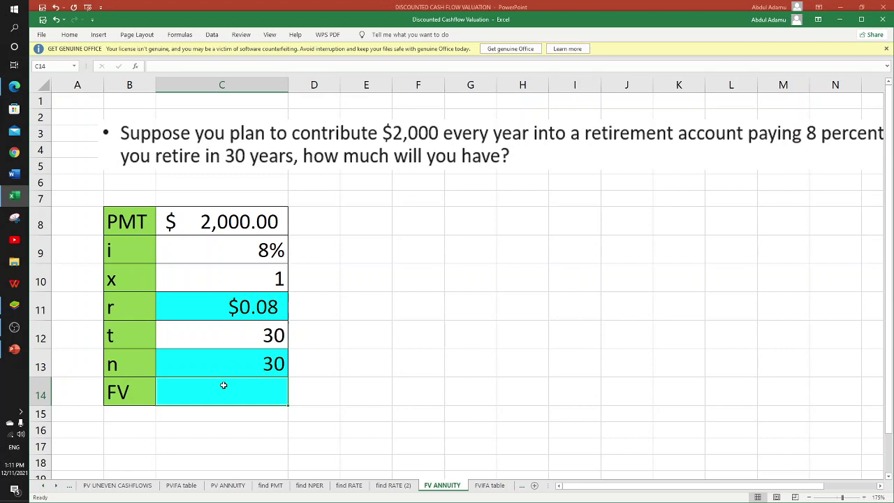
# Calculate the retirement account's future value in C14 with the formula =FV(C9,C13,-C8).
pyautogui.write('=')
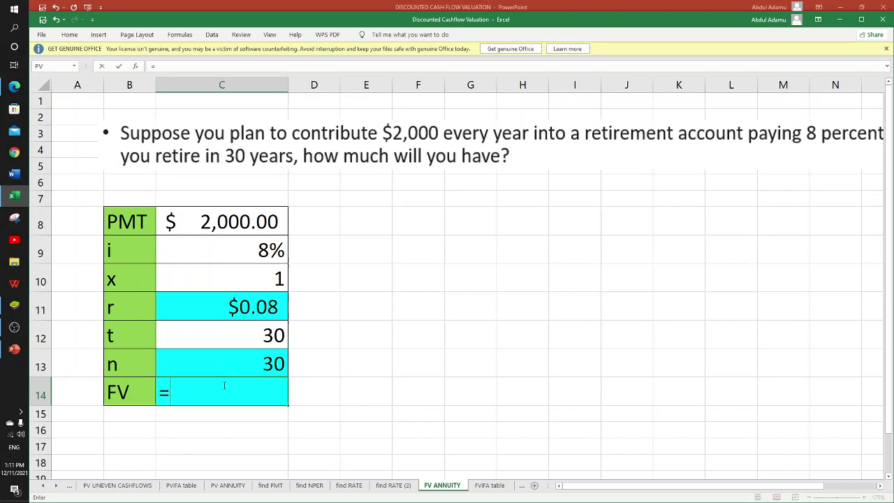
pyautogui.write('fv')
pyautogui.press('Tab')
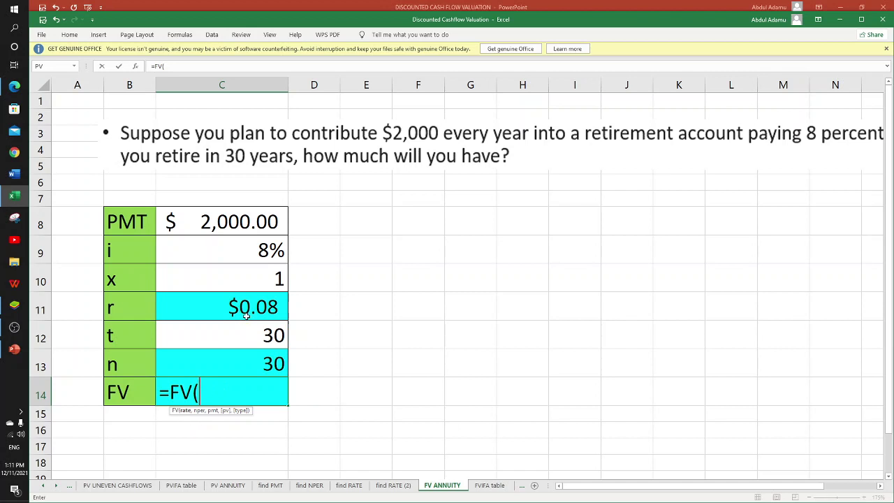
pyautogui.click(257, 248)
pyautogui.write(',')
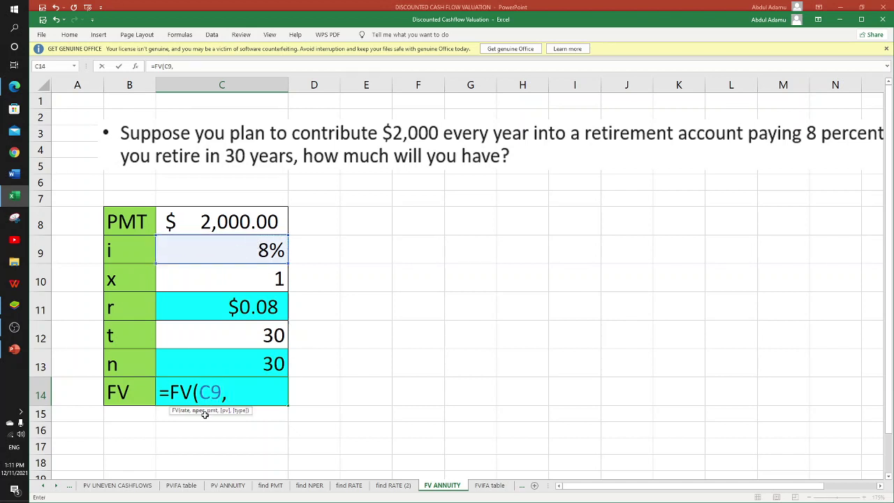
pyautogui.click(249, 369)
pyautogui.write(',')
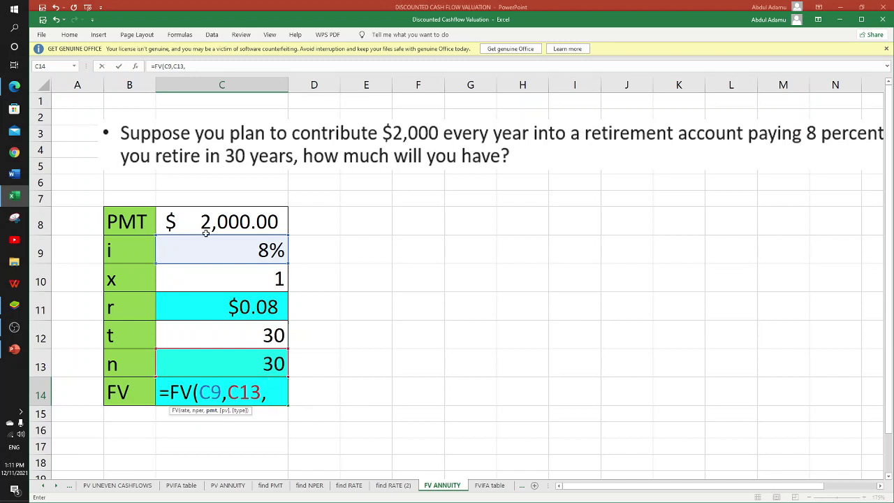
pyautogui.write('-')
pyautogui.click(250, 214)
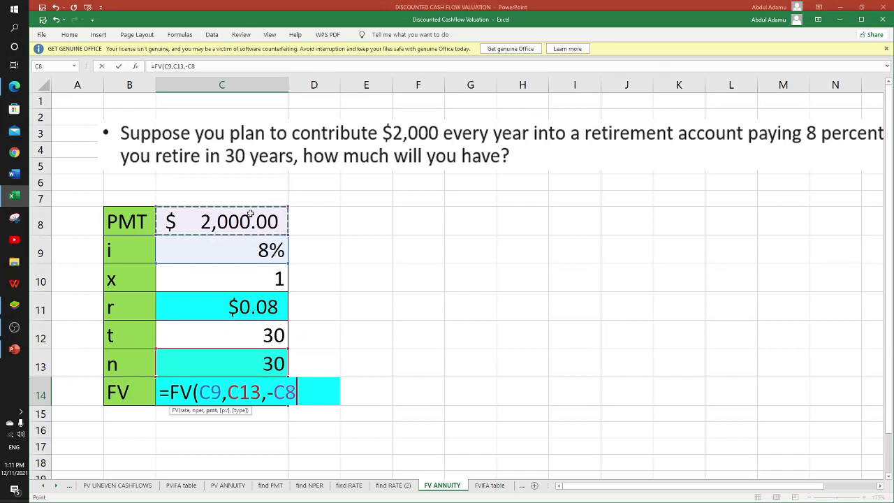
pyautogui.press('Return')
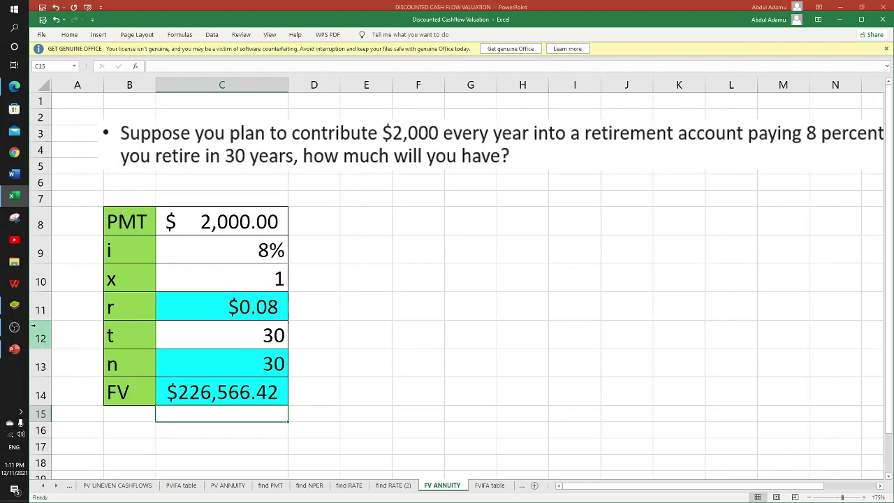
# Bring up the BA calculator, restart it and clear its previous entries.
pyautogui.click(14, 305)
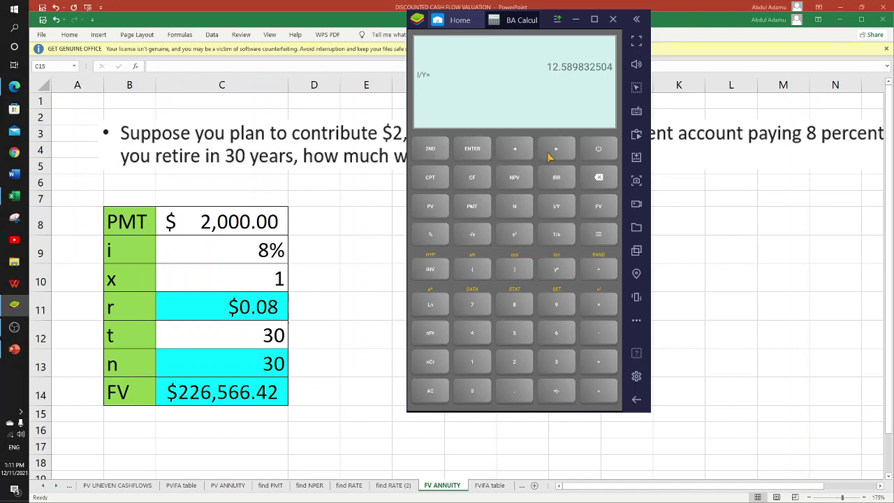
pyautogui.click(606, 153)
pyautogui.click(431, 152)
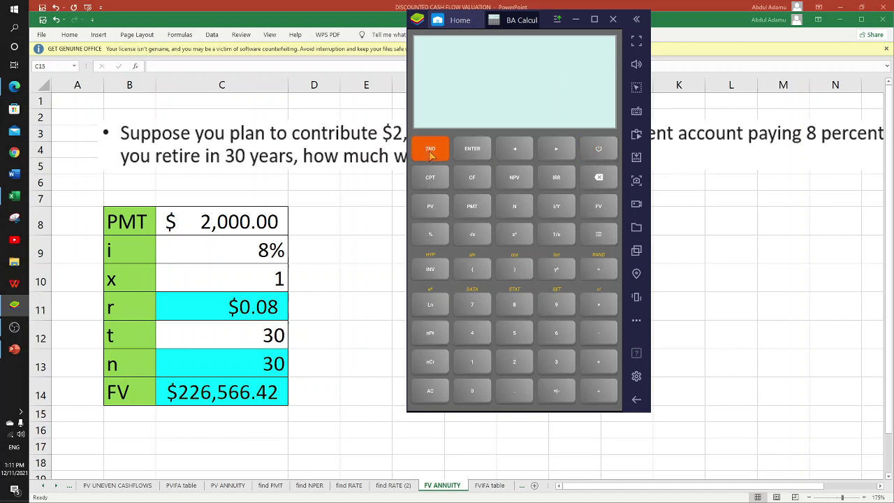
pyautogui.click(598, 148)
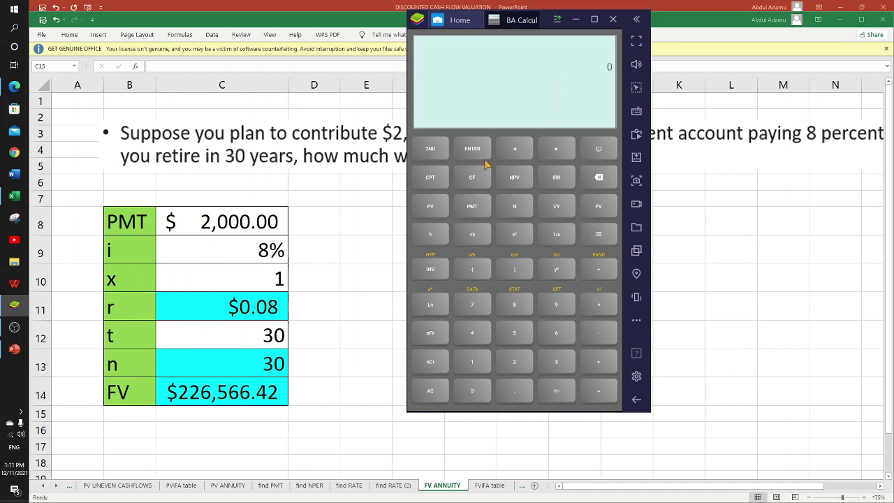
pyautogui.click(427, 156)
pyautogui.click(433, 396)
# Store -2,000 as the payment (PMT) and 8 as the interest rate (I/Y) in the BA calculator.
pyautogui.click(515, 365)
pyautogui.click(479, 392)
pyautogui.click(479, 392)
pyautogui.click(479, 392)
pyautogui.click(557, 393)
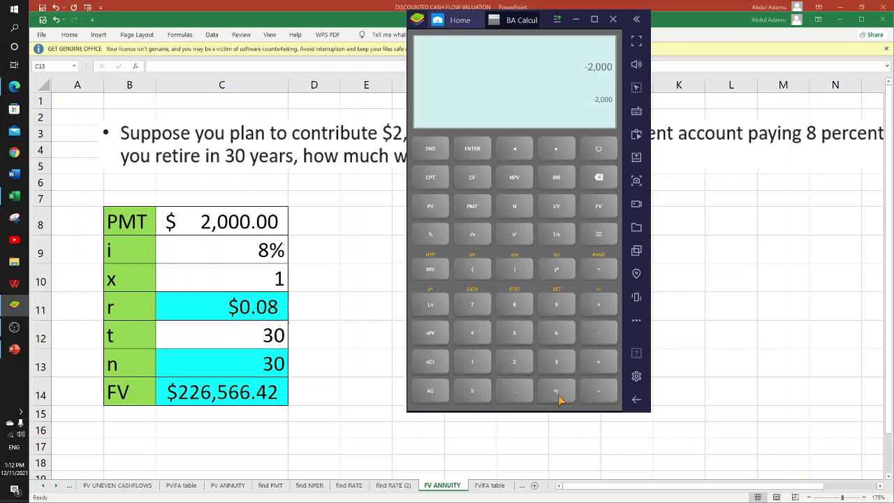
pyautogui.click(473, 207)
pyautogui.click(515, 306)
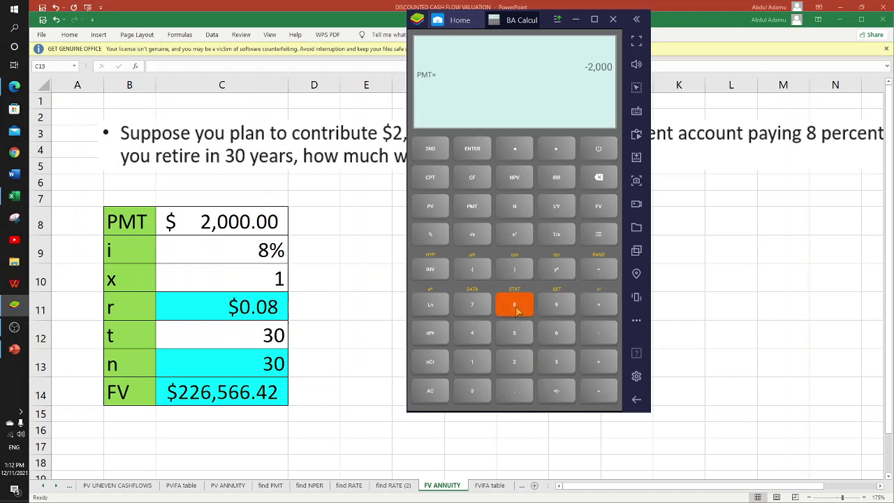
pyautogui.click(557, 208)
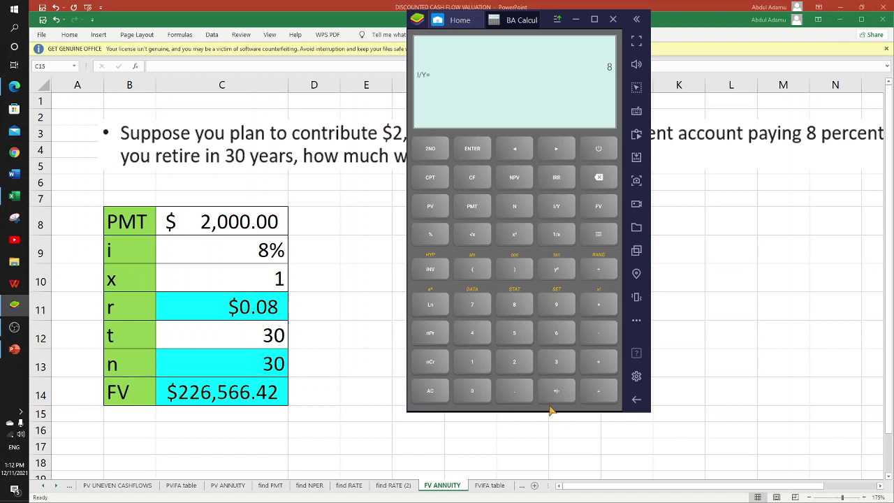
# Store 30 as the number of periods (N) and compute the future value (FV) on the calculator.
pyautogui.click(557, 363)
pyautogui.click(473, 391)
pyautogui.click(517, 211)
pyautogui.click(429, 179)
pyautogui.click(599, 208)
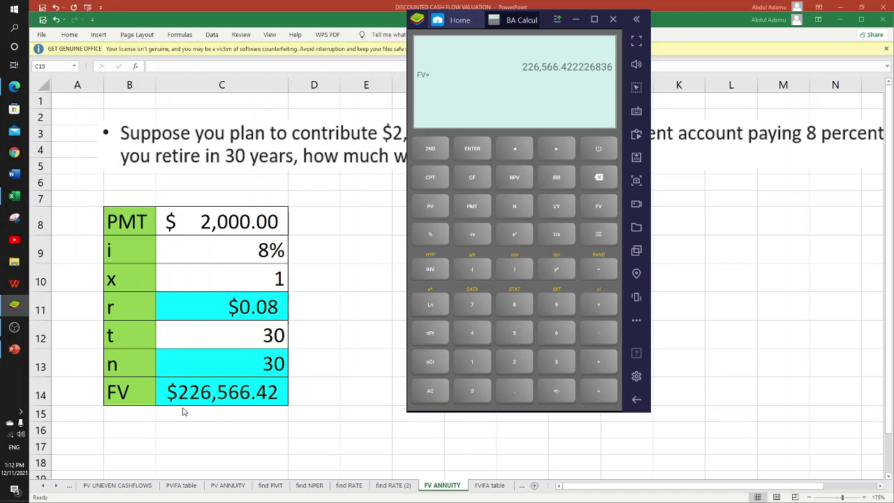
# Review PowerPoint slides 24 and 25 on the future value of annuities, then look through the FVIFA table sheet in Excel.
pyautogui.click(14, 349)
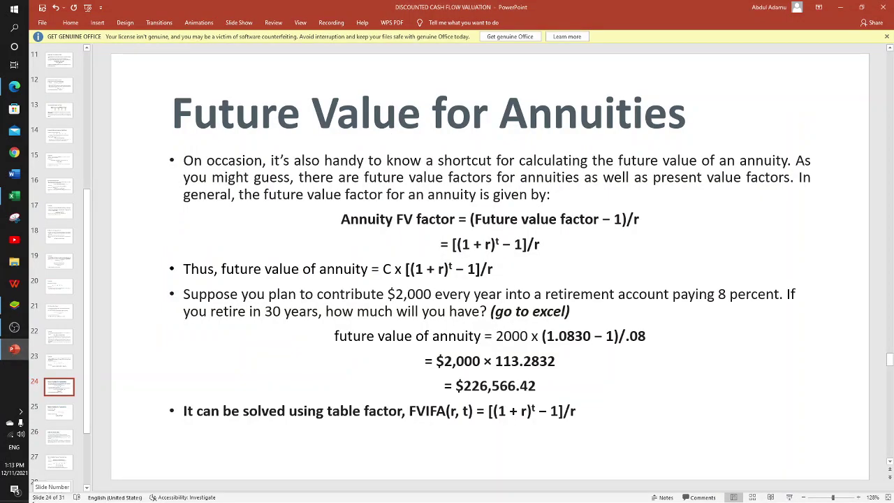
pyautogui.press('pagedown')
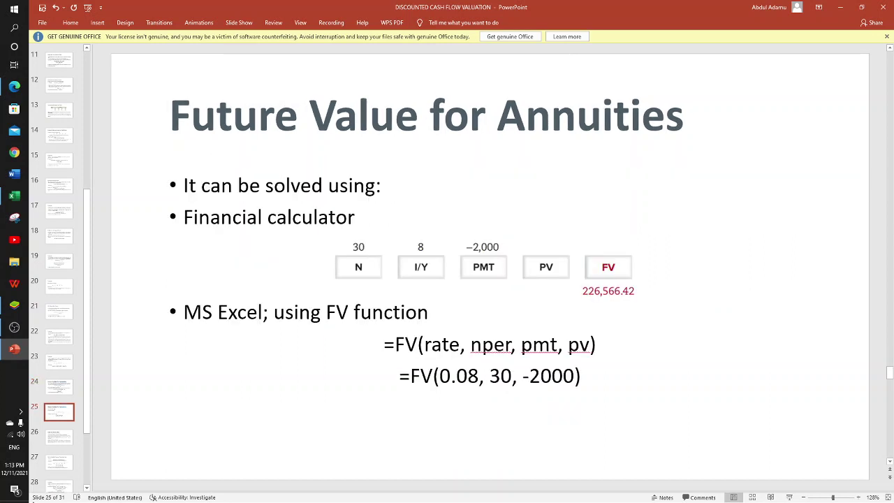
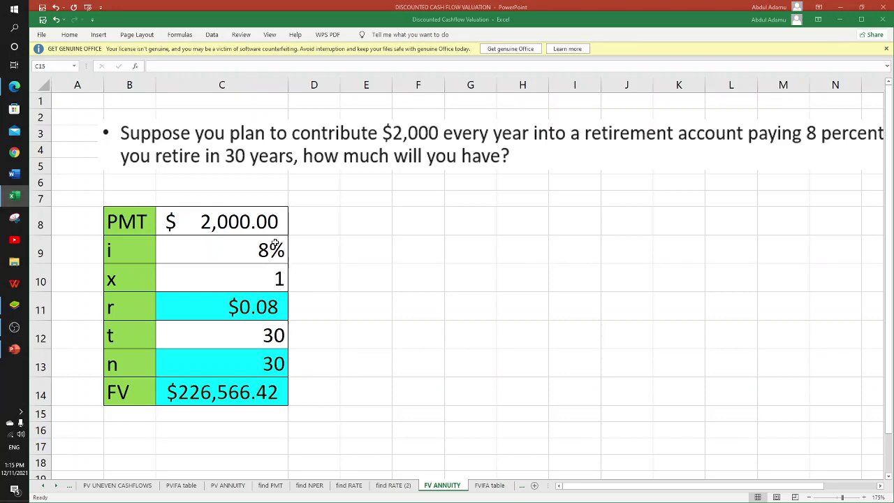
pyautogui.click(481, 487)
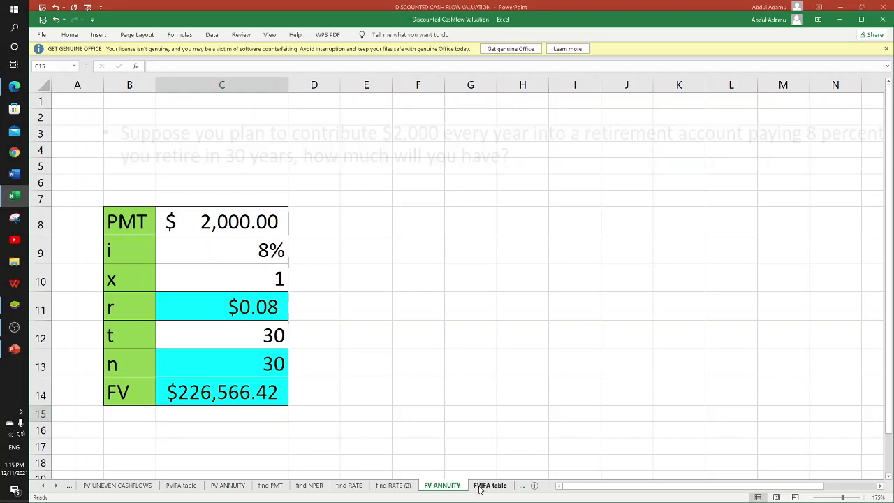
pyautogui.scroll(-2, 463, 259)
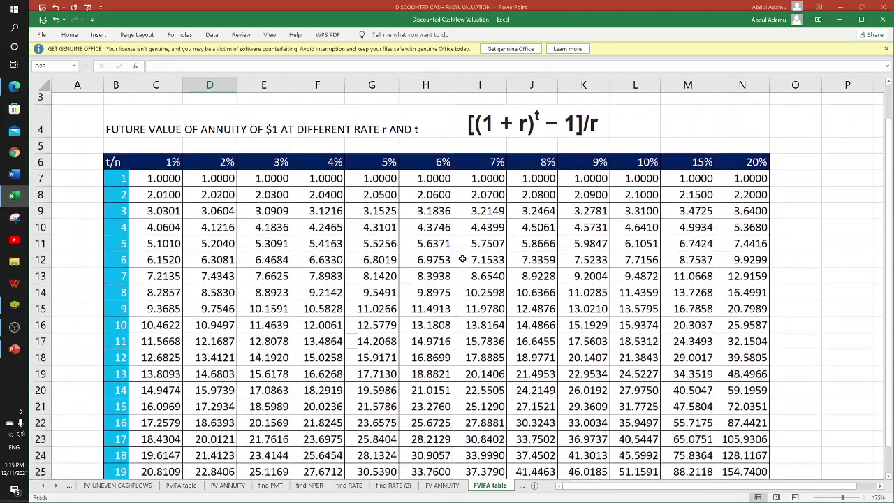
pyautogui.scroll(2, 463, 259)
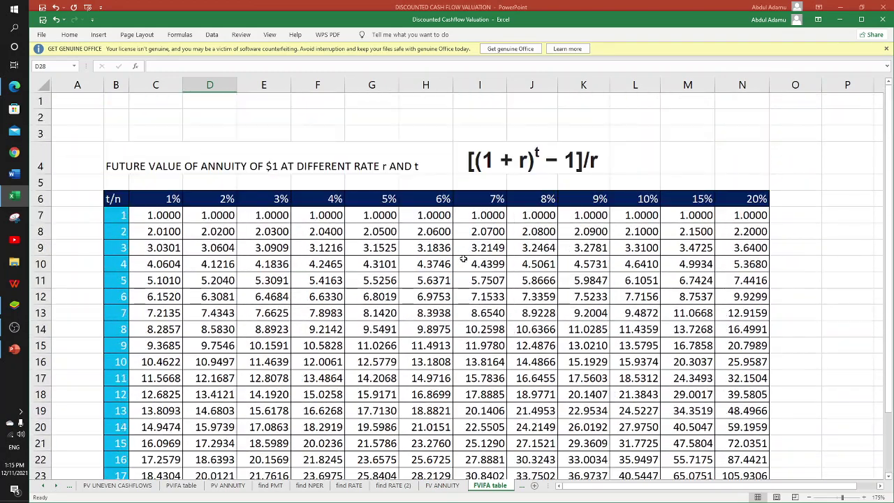
# On the PV ANNUITY DUE sheet, calculate the present value in C14 with the formula =PV(C11,C13,-C8,,1).
pyautogui.click(56, 485)
pyautogui.click(56, 485)
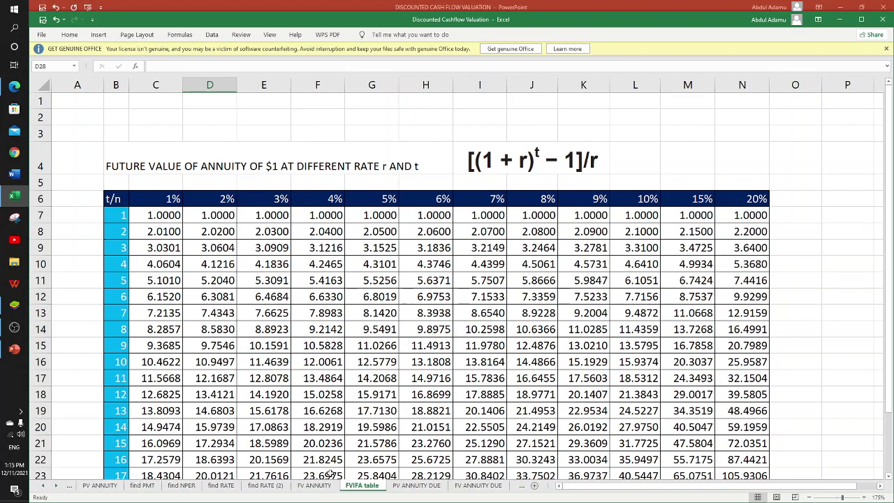
pyautogui.click(406, 489)
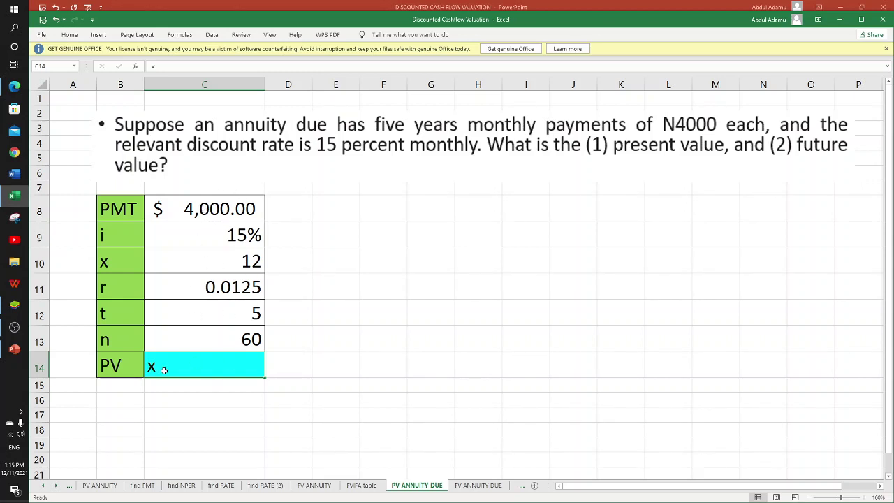
pyautogui.write('=')
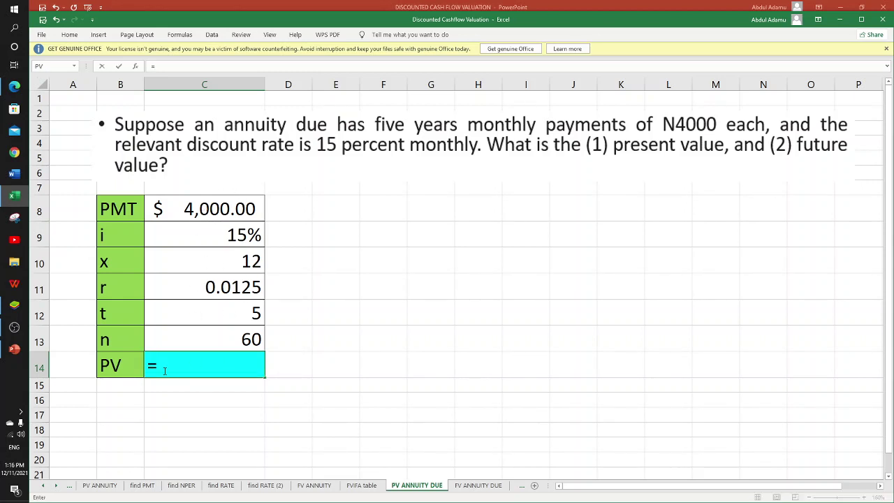
pyautogui.write('pv')
pyautogui.press('Tab')
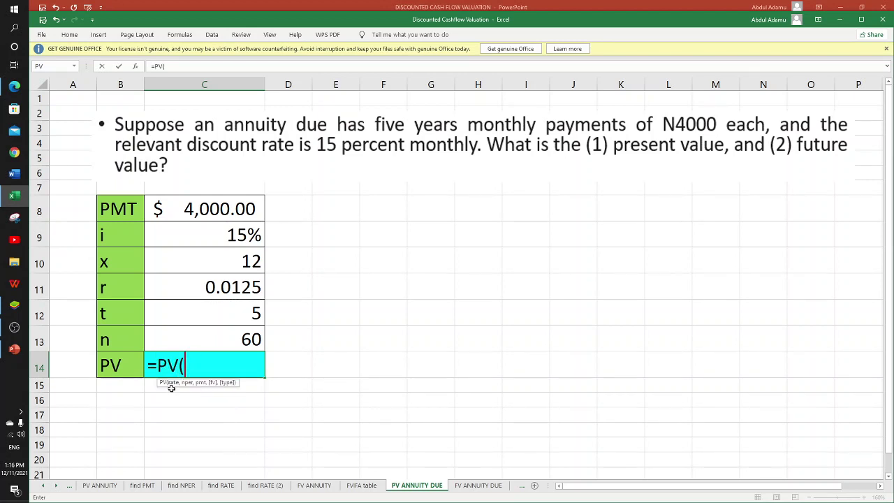
pyautogui.click(244, 289)
pyautogui.write(',')
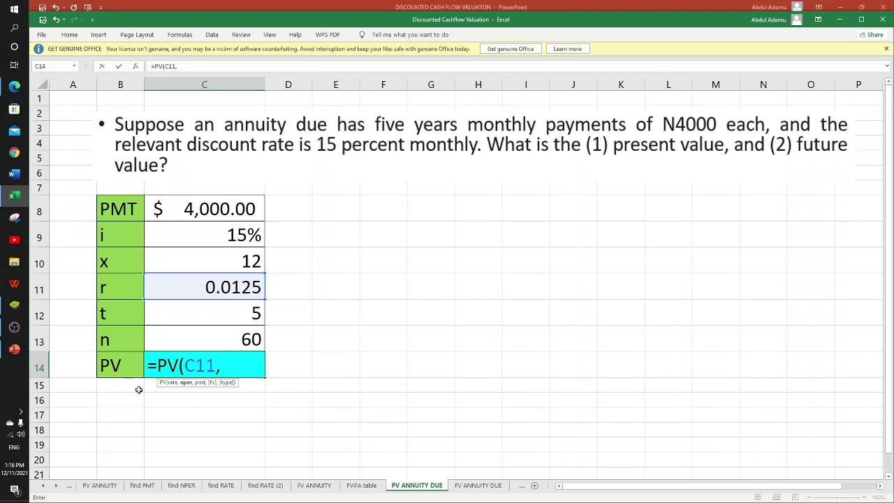
pyautogui.click(204, 339)
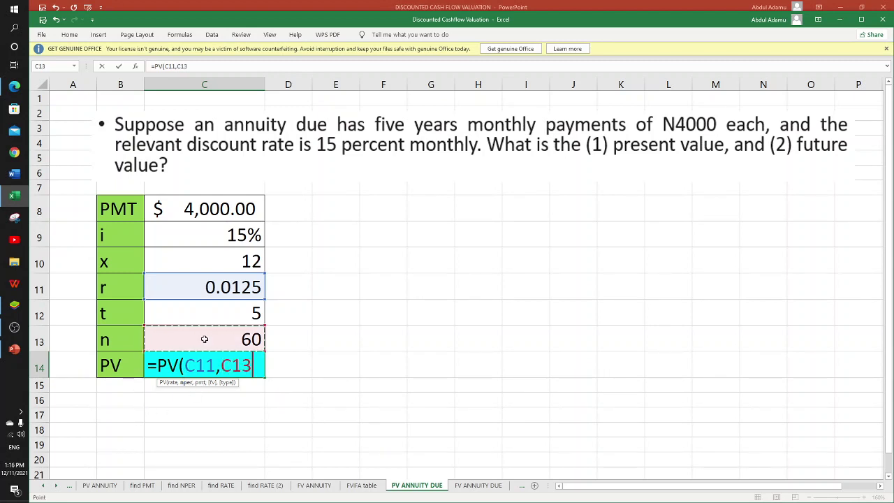
pyautogui.write(',')
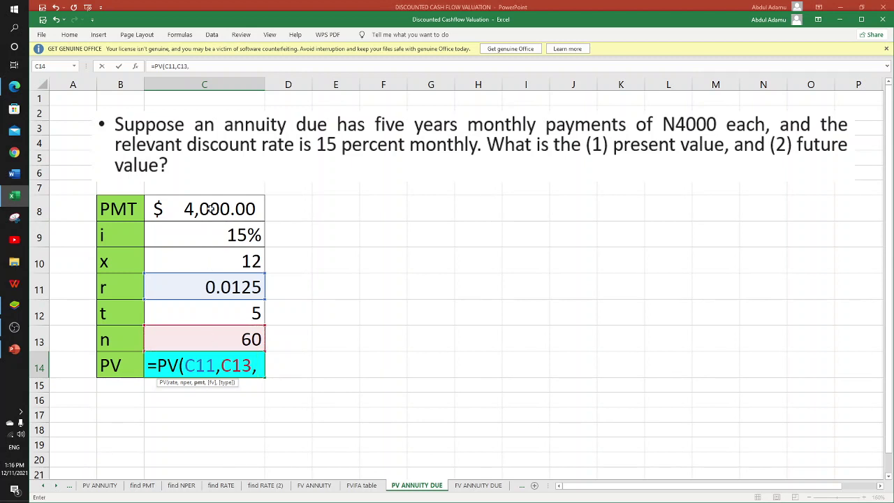
pyautogui.write('-')
pyautogui.click(209, 209)
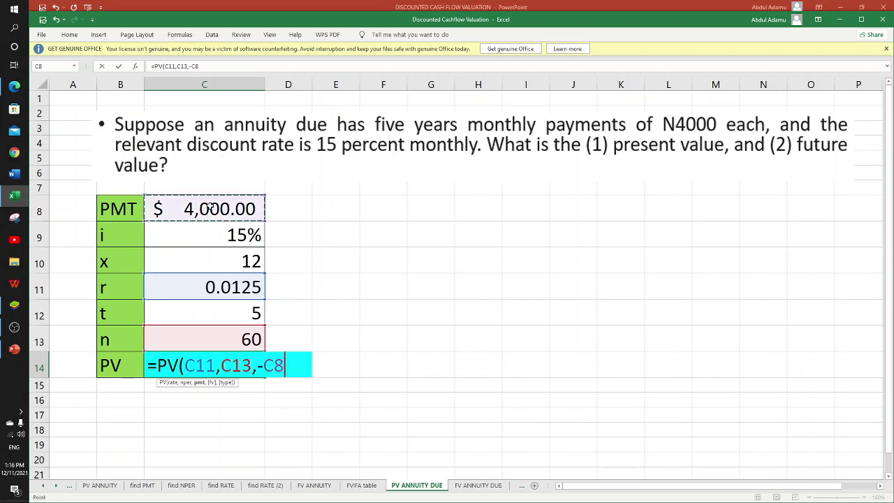
pyautogui.write(',')
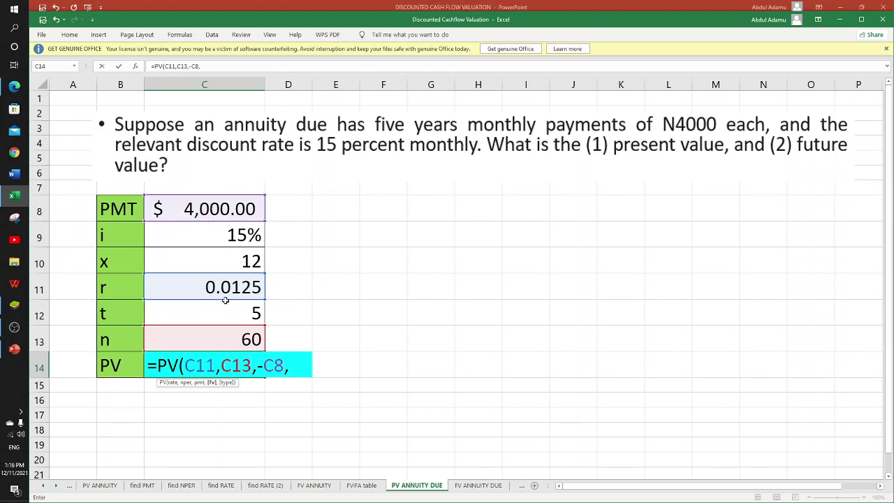
pyautogui.write(',')
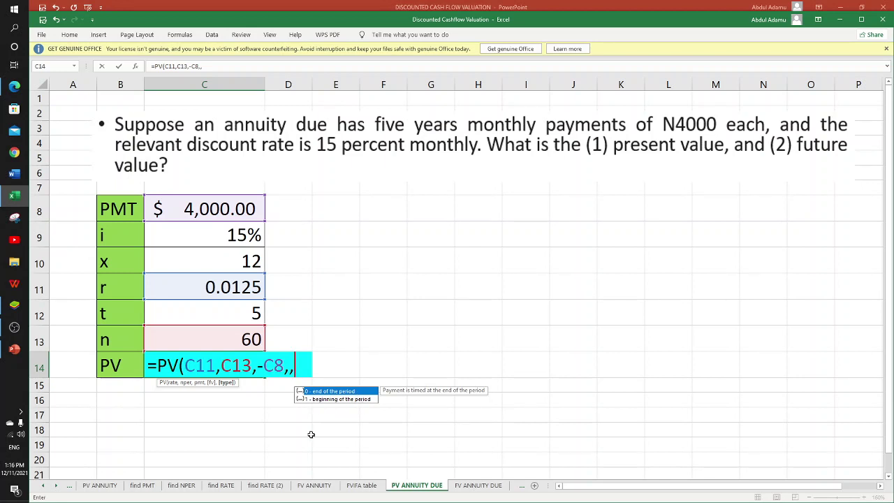
pyautogui.write('1')
pyautogui.press('Return')
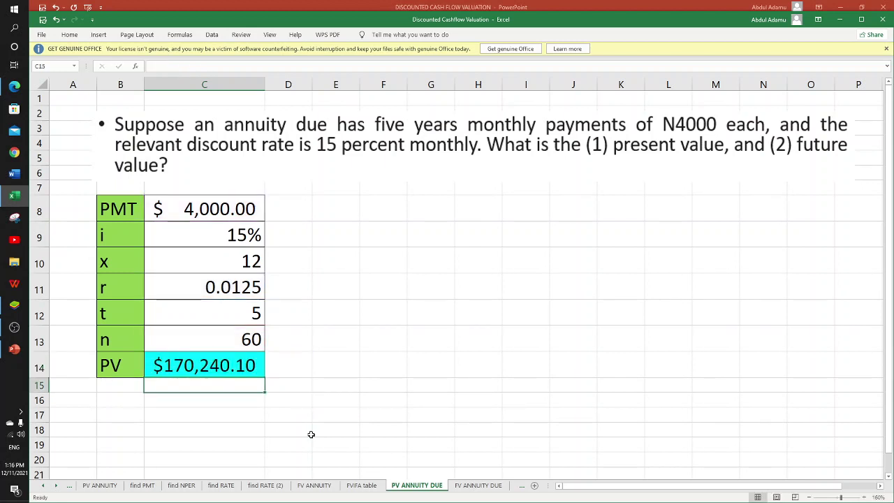
# Check the annuity due's present value against the worked example on PowerPoint slide 28, then return to Excel.
pyautogui.click(15, 353)
pyautogui.press('pageup')
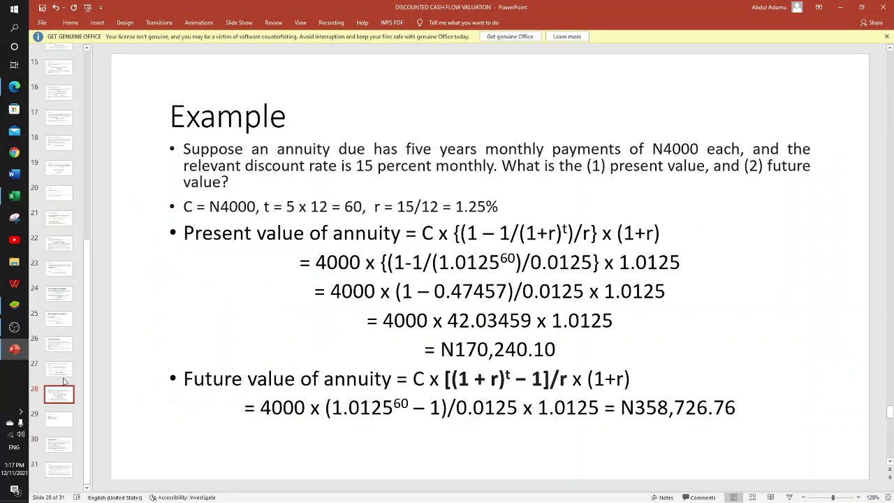
pyautogui.click(12, 355)
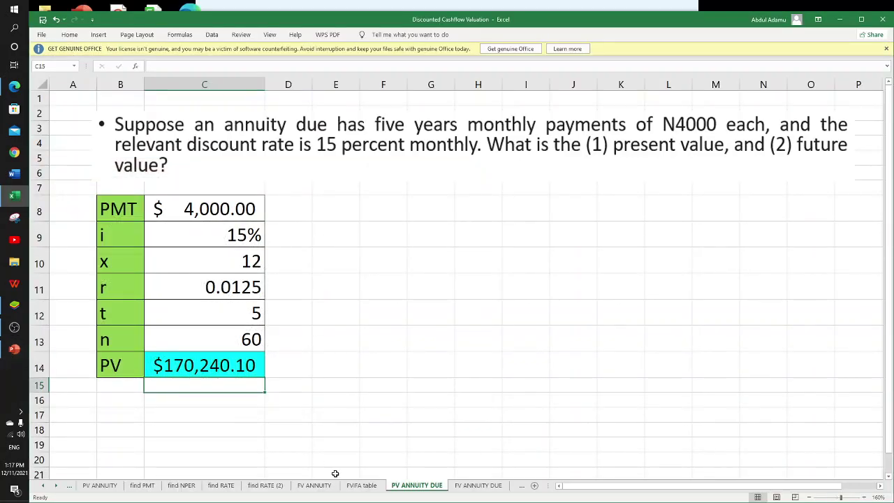
# On the FV ANNUITY DUE sheet, calculate the future value in C14 with the formula =FV(C11,C13,-C8,,1).
pyautogui.click(479, 486)
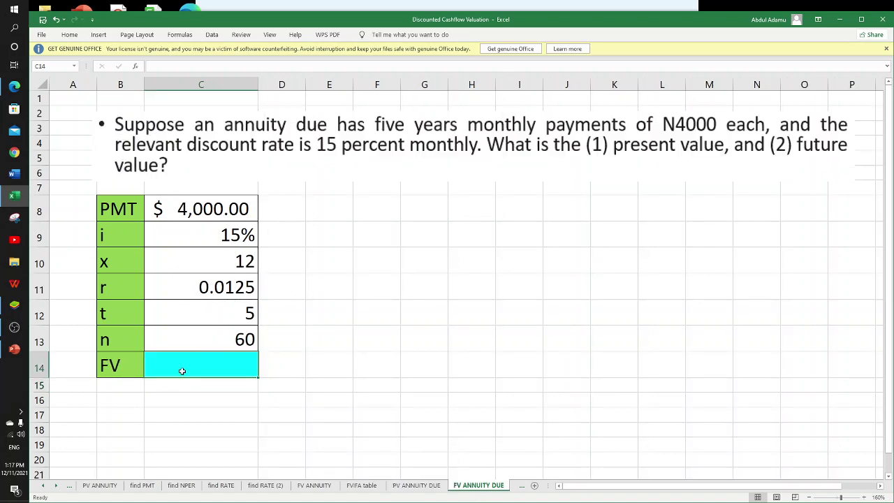
pyautogui.write('=fv')
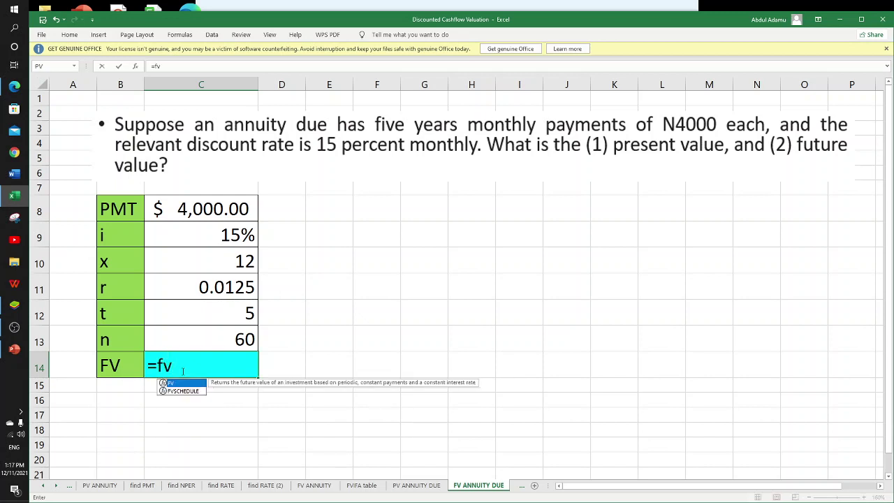
pyautogui.press('Tab')
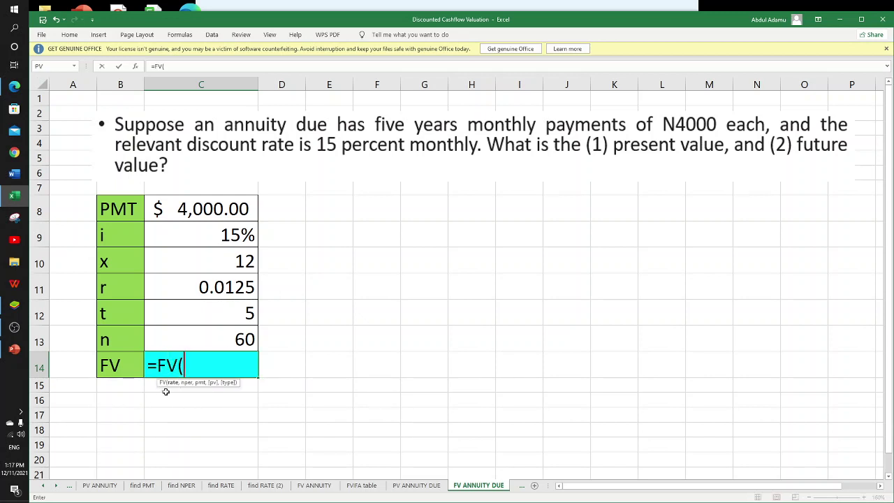
pyautogui.click(220, 287)
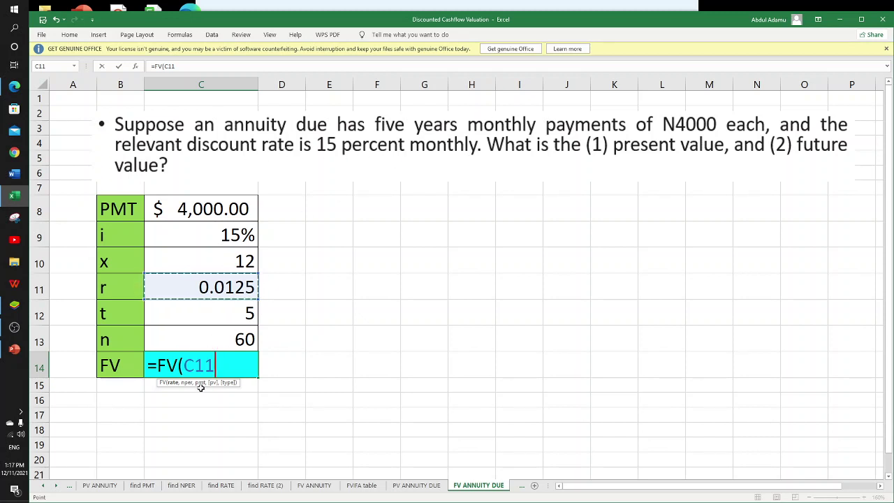
pyautogui.write(',')
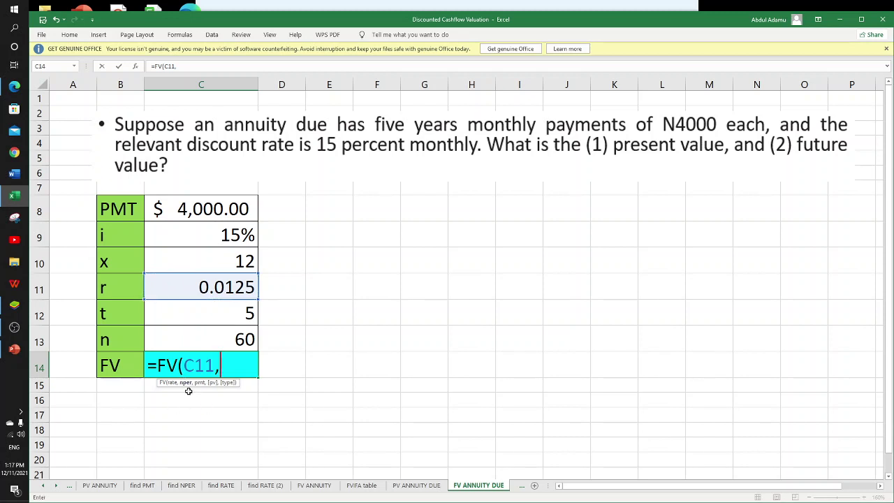
pyautogui.click(225, 343)
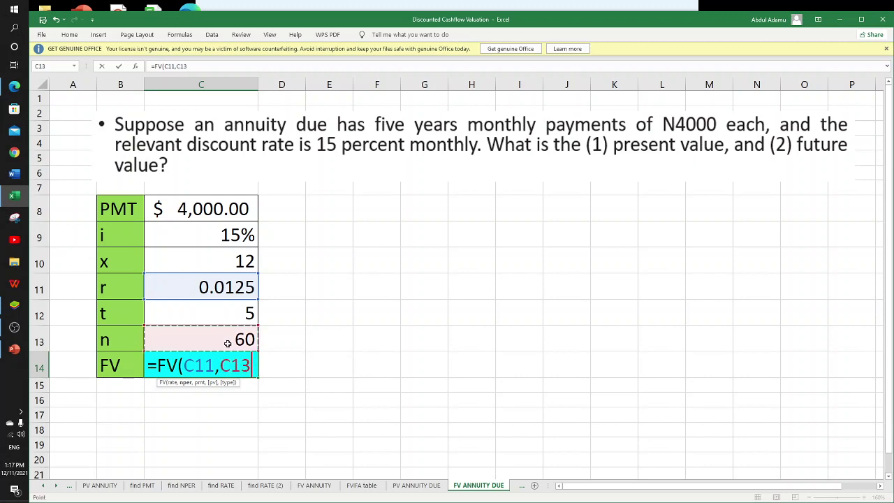
pyautogui.write(',')
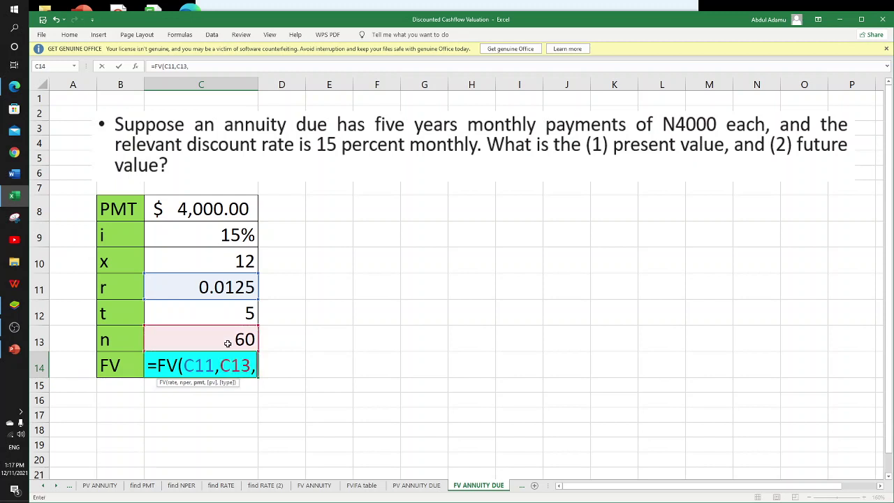
pyautogui.write('-')
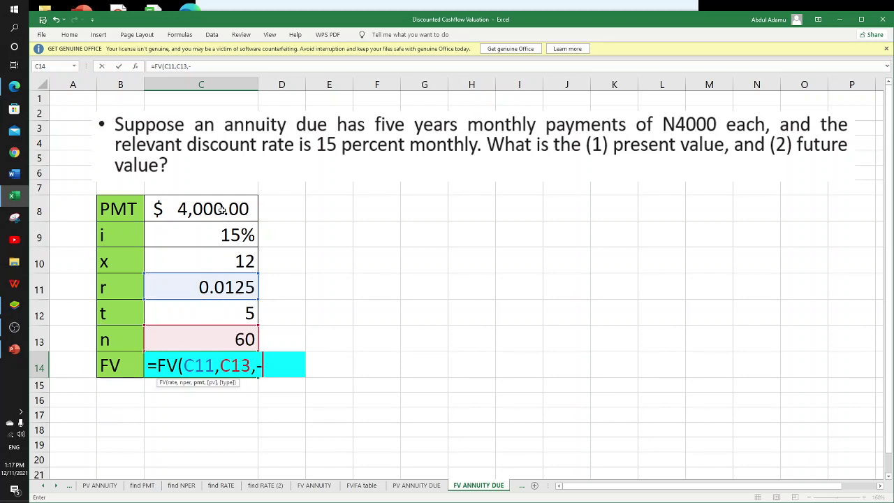
pyautogui.click(221, 209)
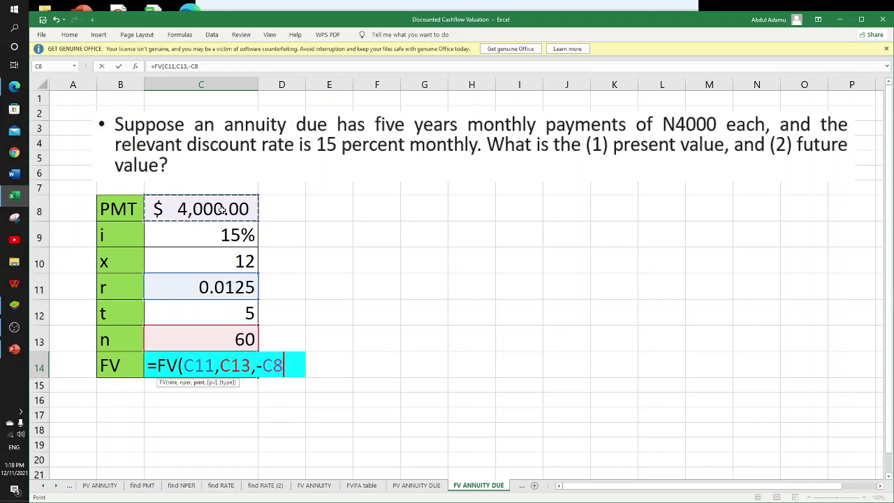
pyautogui.write(',')
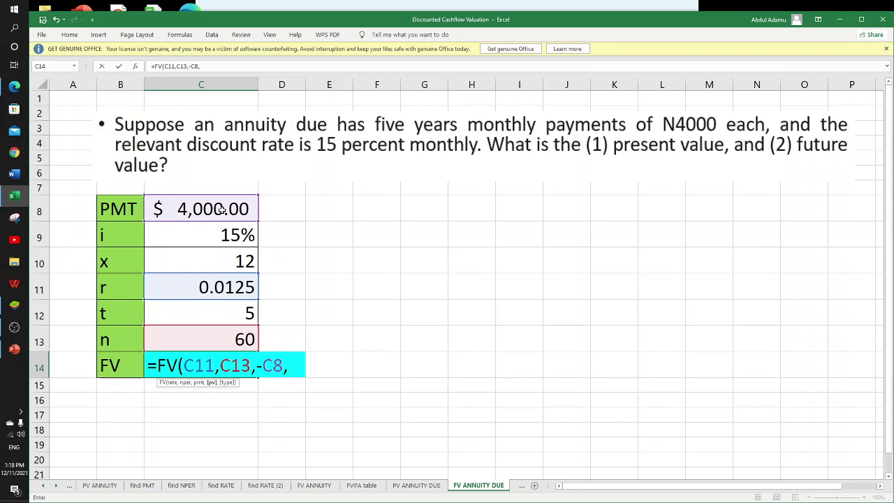
pyautogui.write(',')
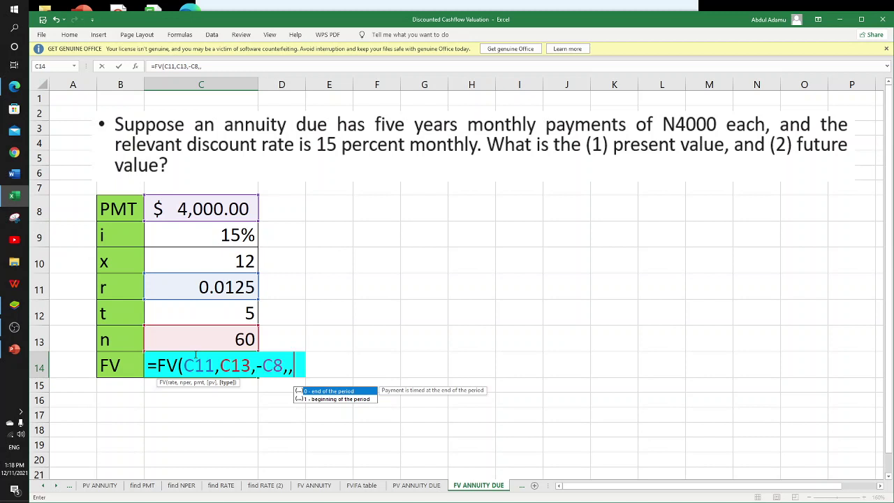
pyautogui.write('1')
pyautogui.press('Return')
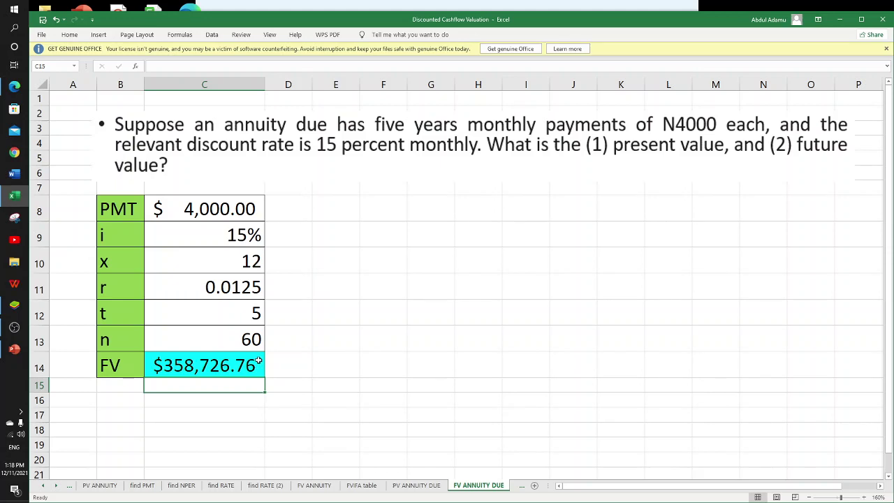
# Compare the annuity due's future value with the example on PowerPoint slide 28, then go on to the Perpetuities slide.
pyautogui.click(13, 351)
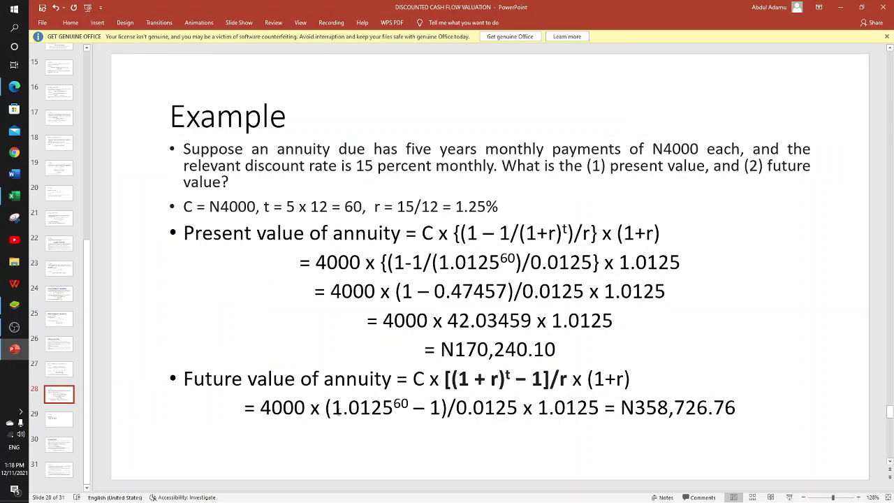
pyautogui.click(14, 353)
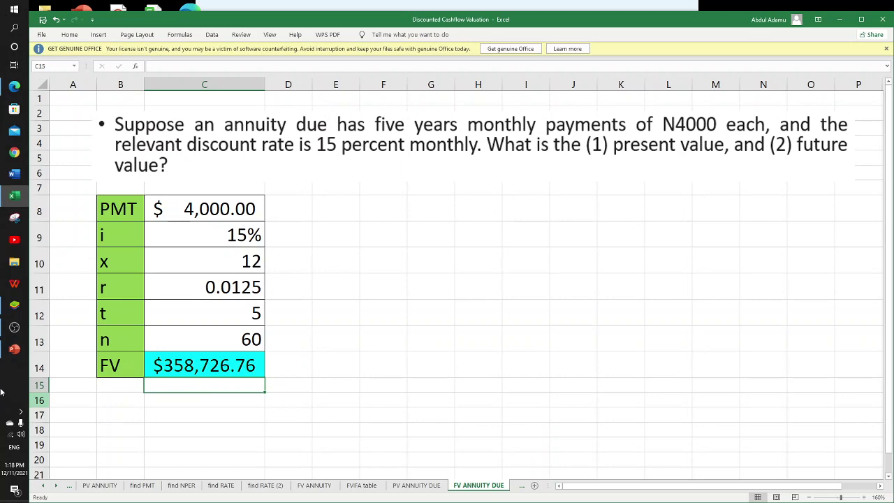
pyautogui.click(12, 351)
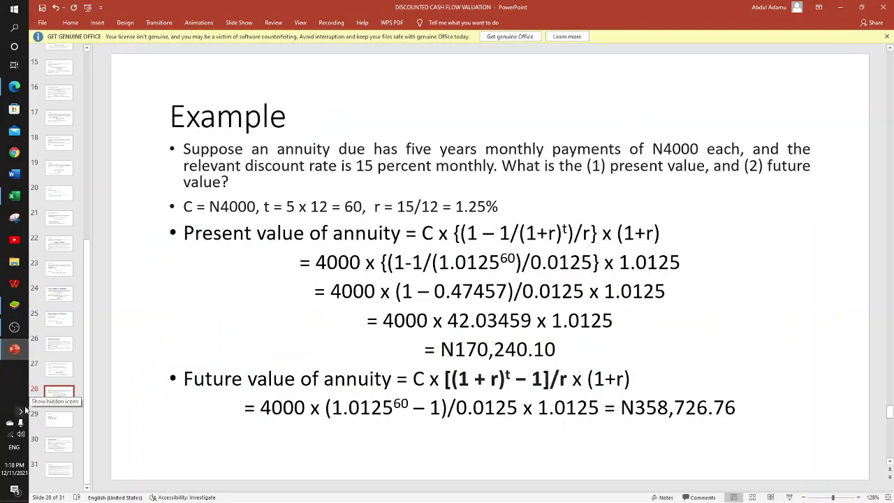
pyautogui.press('pagedown')
pyautogui.press('pagedown')
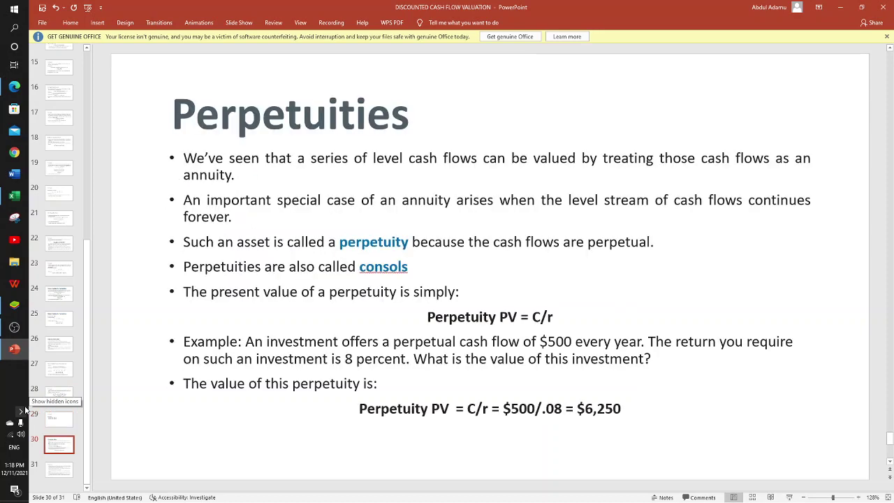